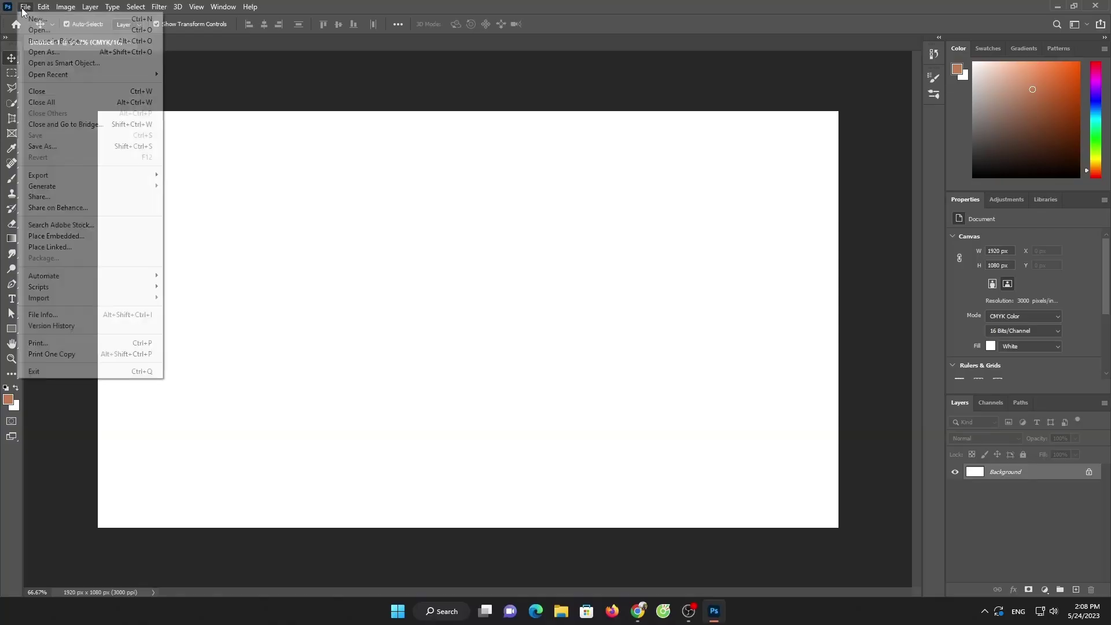
- Open the laptop PNG and drag it into Untitled-1, accepting the bit-depth conversion
left_click(58, 32)
left_click(52, 120)
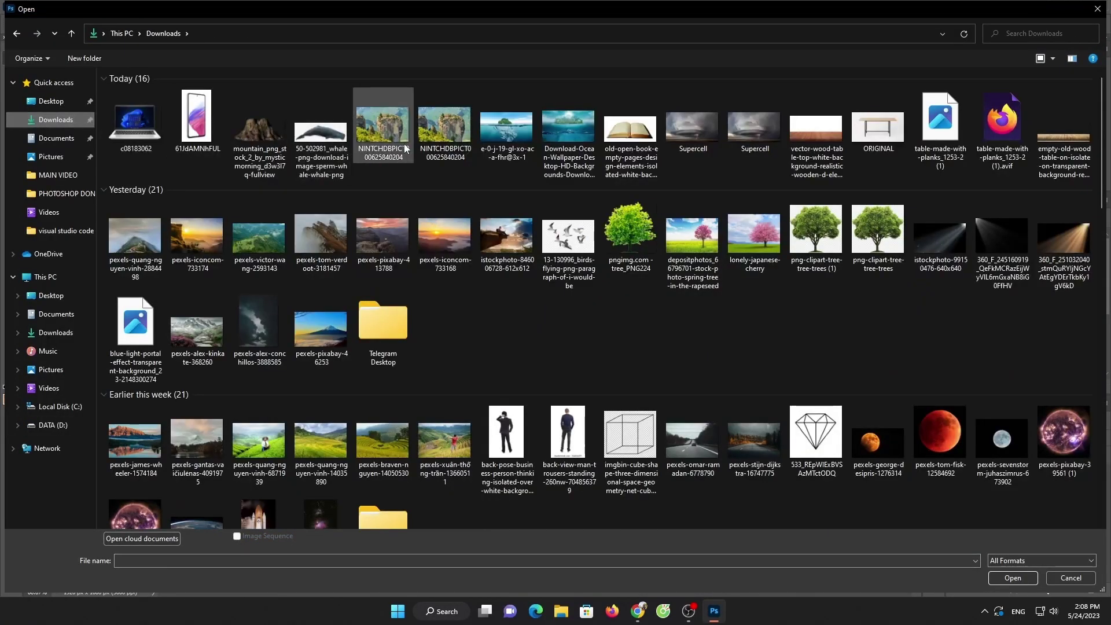
left_click(146, 140)
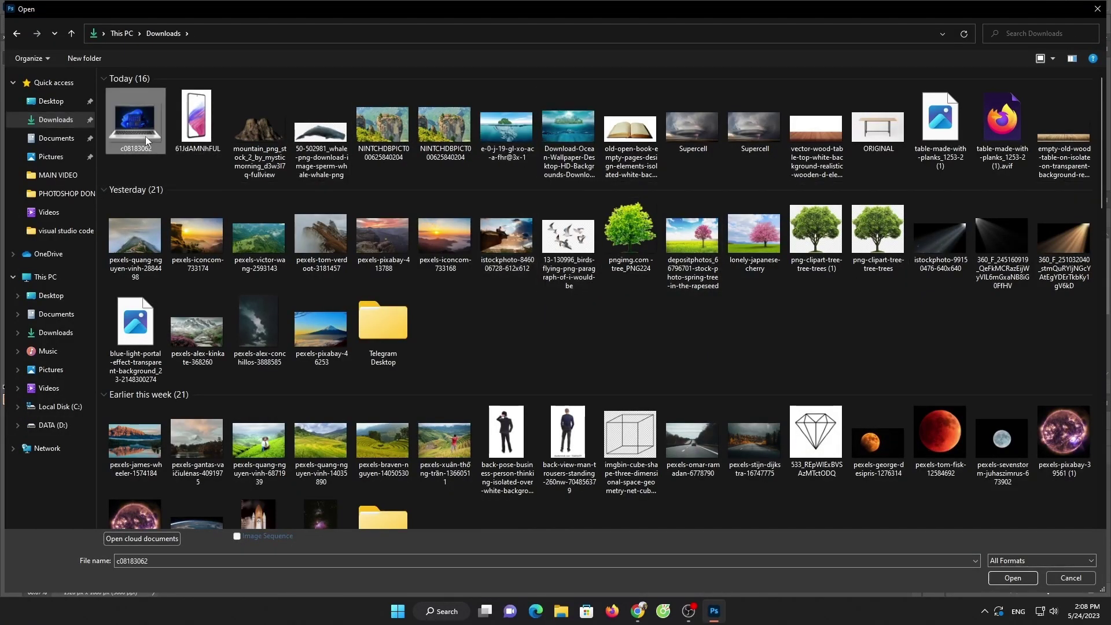
double_click(147, 140)
left_click_drag(469, 318, 536, 243)
left_click(536, 234)
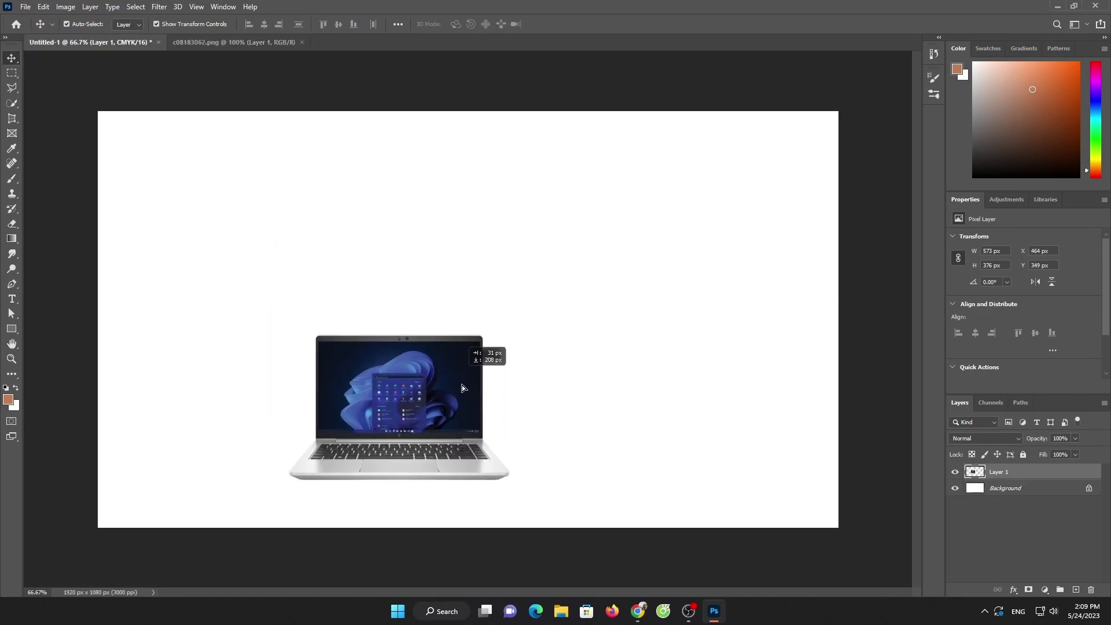
- Enlarge the laptop layer with Free Transform and centre it on the canvas
key("ctrl+t")
left_click_drag(297, 342, 203, 226)
mouse_move(424, 285)
left_mouse_down()
mouse_move(450, 238)
mouse_move(464, 259)
left_mouse_up()
key("Return")
- Close the laptop document and drag the ocean island image into the composition
left_click(299, 45)
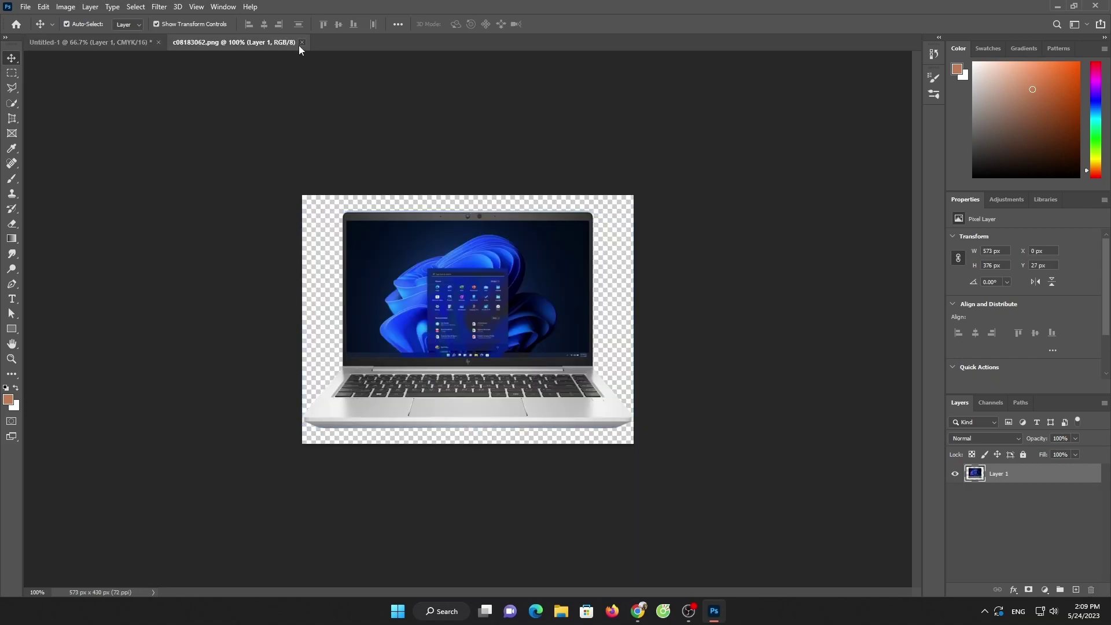
left_click(25, 6)
left_click(35, 32)
key("Escape")
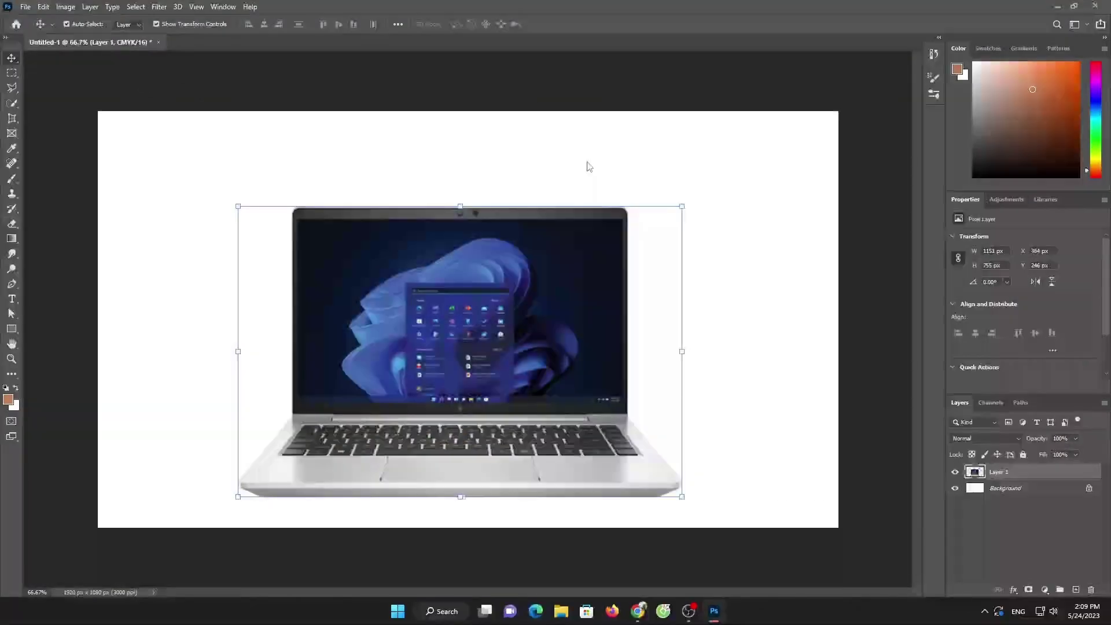
mouse_move(569, 275)
left_mouse_down()
mouse_move(162, 82)
mouse_move(541, 237)
left_mouse_up()
- Accept the bit-depth conversion and begin shrinking the ocean layer with Free Transform
left_click(540, 300)
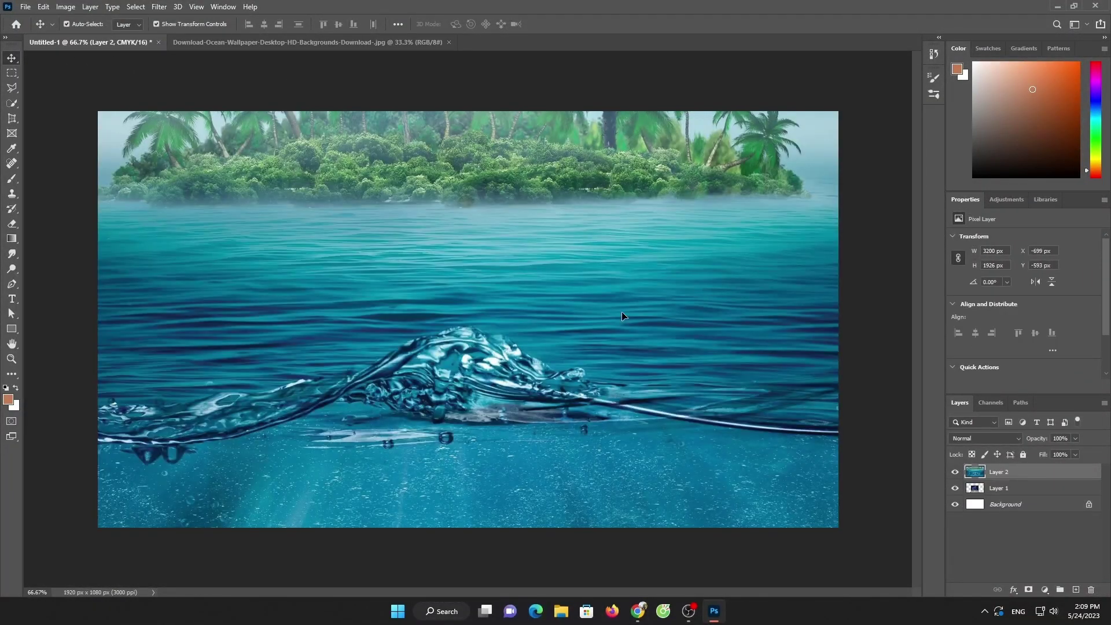
key("ctrl+t")
scroll(622, 315, "down", 3)
mouse_move(632, 301)
left_mouse_down()
mouse_move(481, 301)
mouse_move(509, 301)
left_mouse_up()
key("super")
key("Escape")
scroll(467, 326, "up", 3)
- Fit the ocean picture over the laptop screen, commit it, and bring up the file browser
left_click_drag(119, 104, 273, 154)
mouse_move(289, 261)
left_mouse_down()
mouse_move(424, 319)
mouse_move(422, 339)
left_mouse_up()
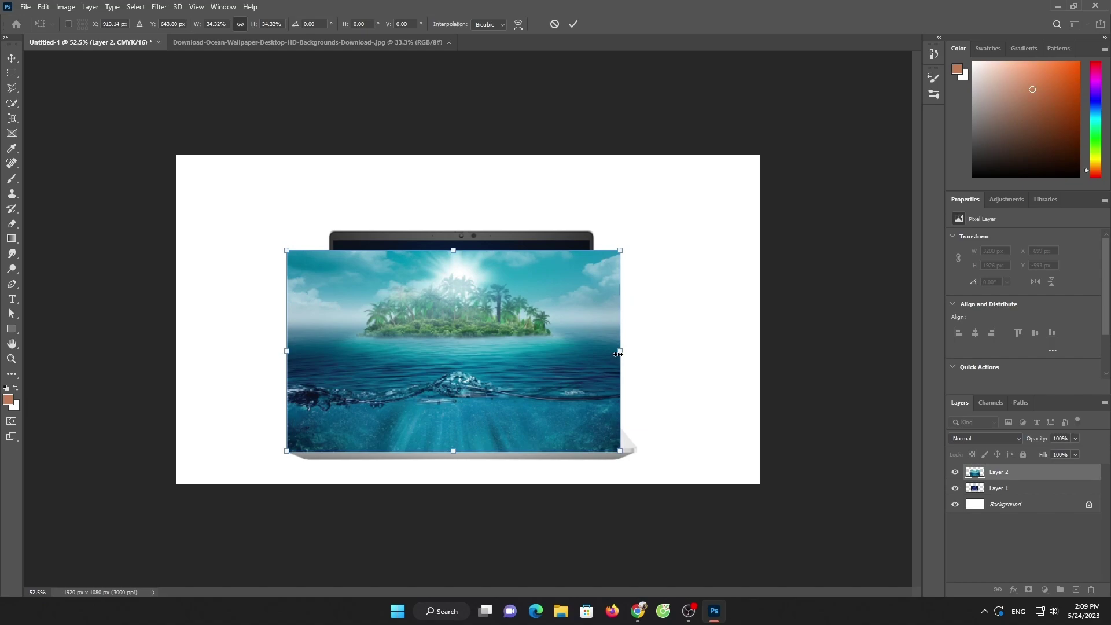
left_click_drag(618, 354, 637, 351)
left_click_drag(461, 250, 461, 230)
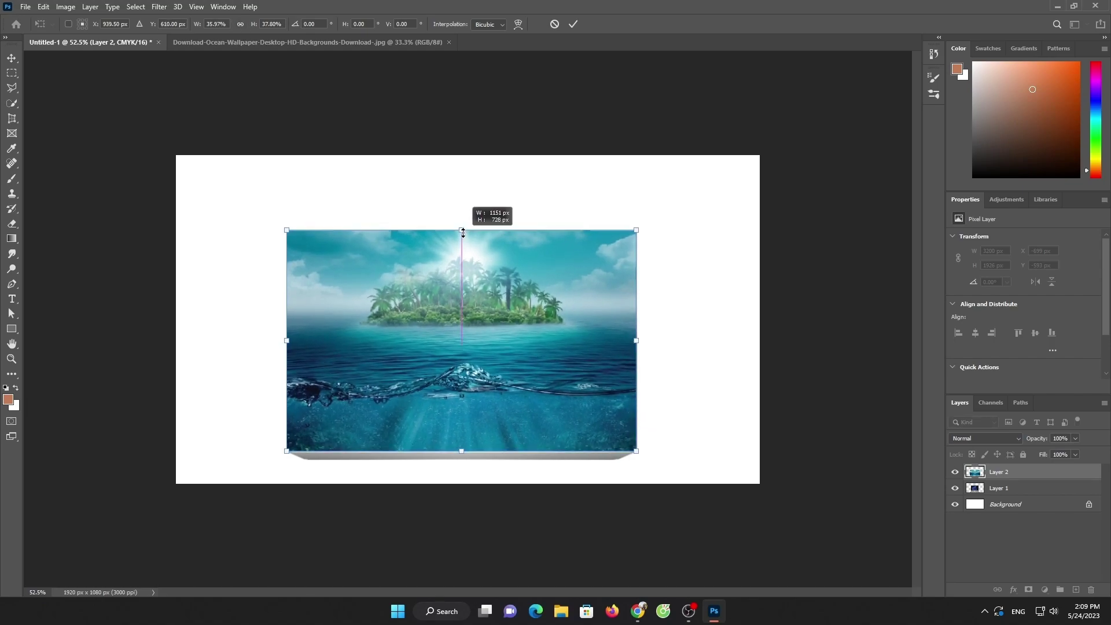
left_click(573, 24)
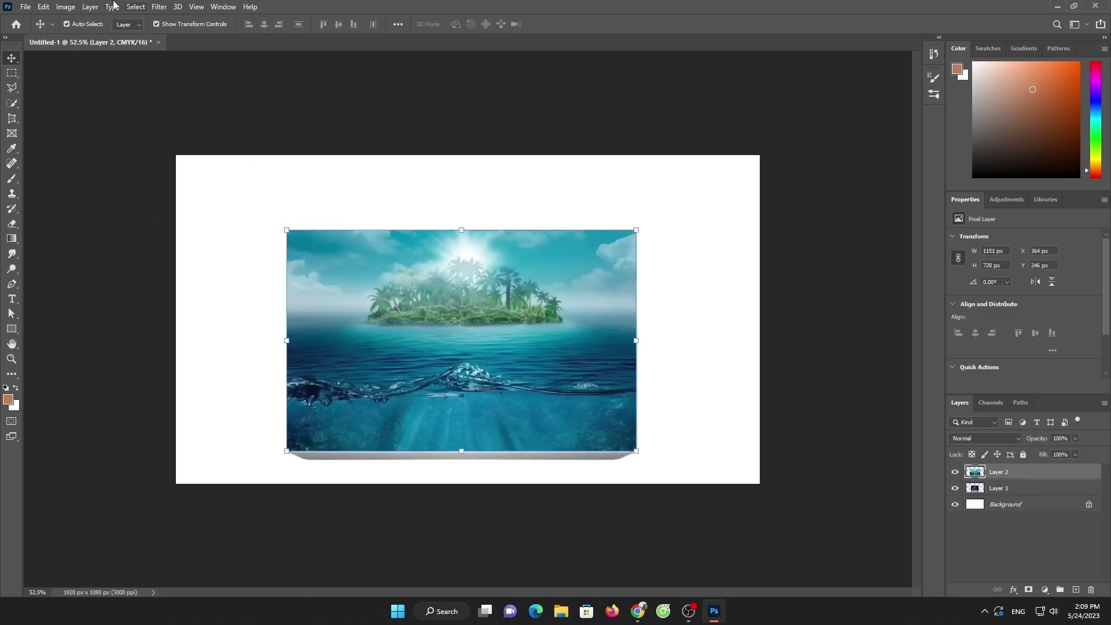
left_click(25, 6)
left_click(35, 32)
- Open the wooden table image and the Supercell stormy sky image
left_click(816, 137)
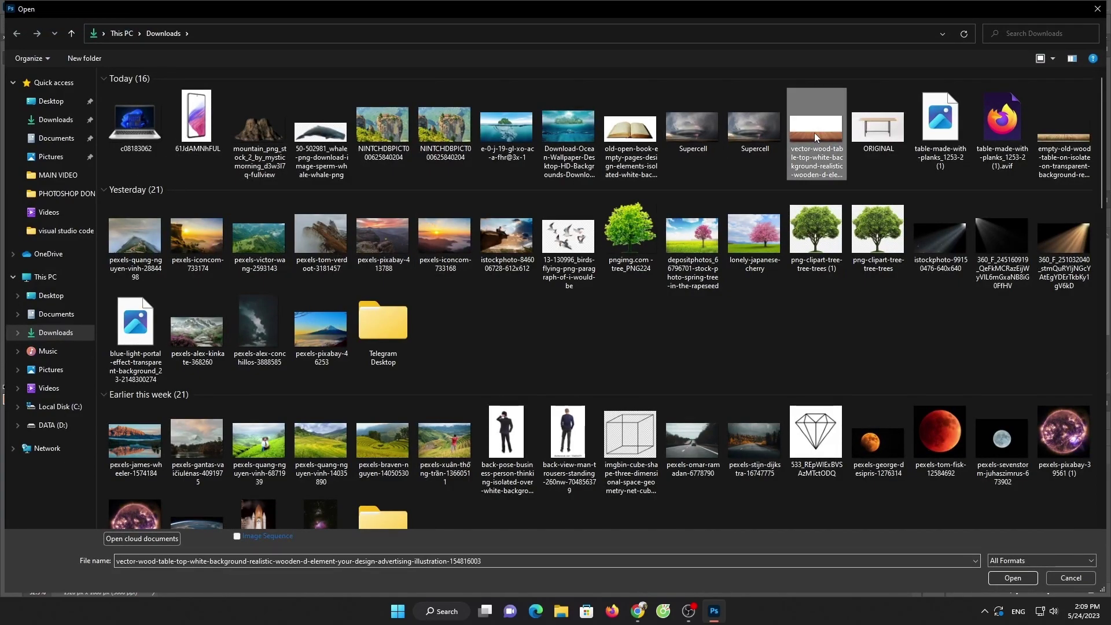
double_click(816, 137)
left_click(26, 7)
left_click(35, 31)
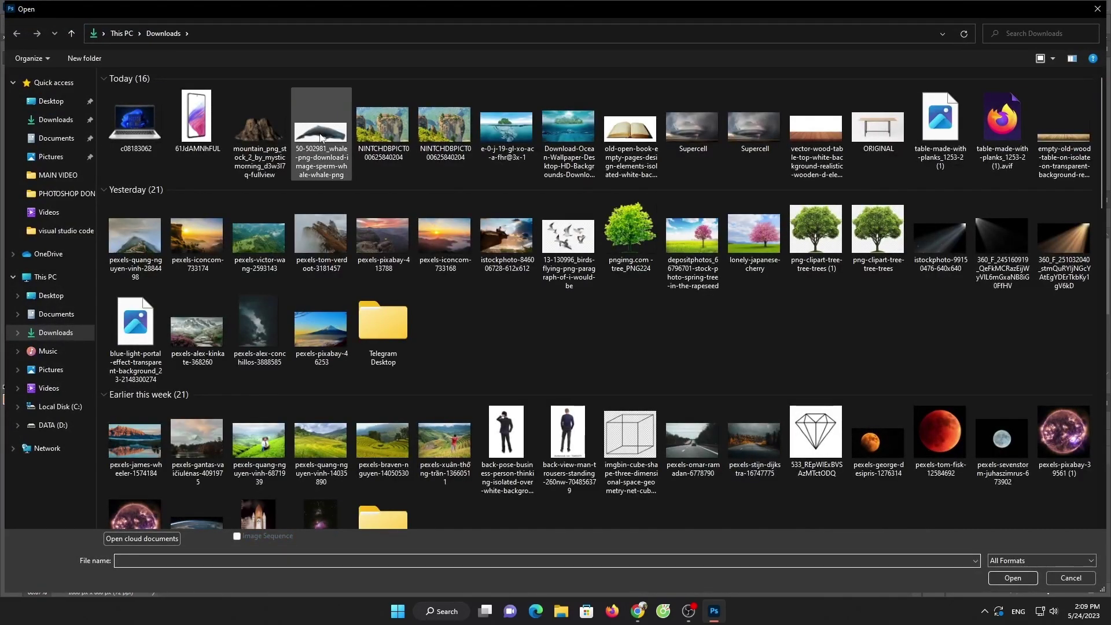
double_click(693, 125)
- Marquee the wooden tabletop strip into Untitled-1 and place it beneath the laptop layer
left_click(411, 41)
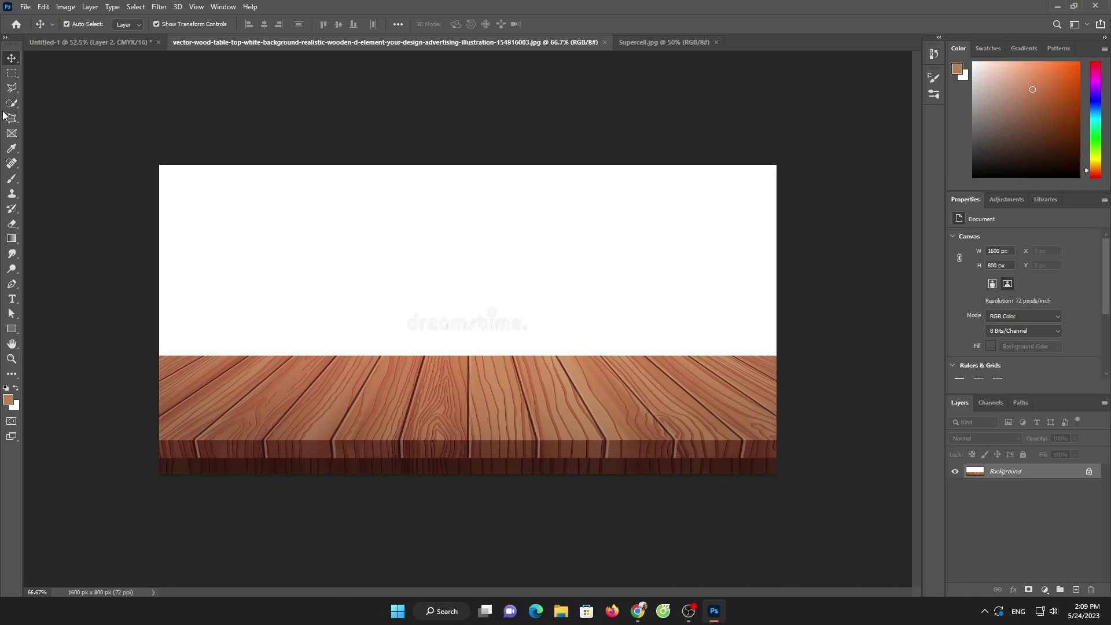
left_click(12, 72)
left_click_drag(121, 356, 786, 488)
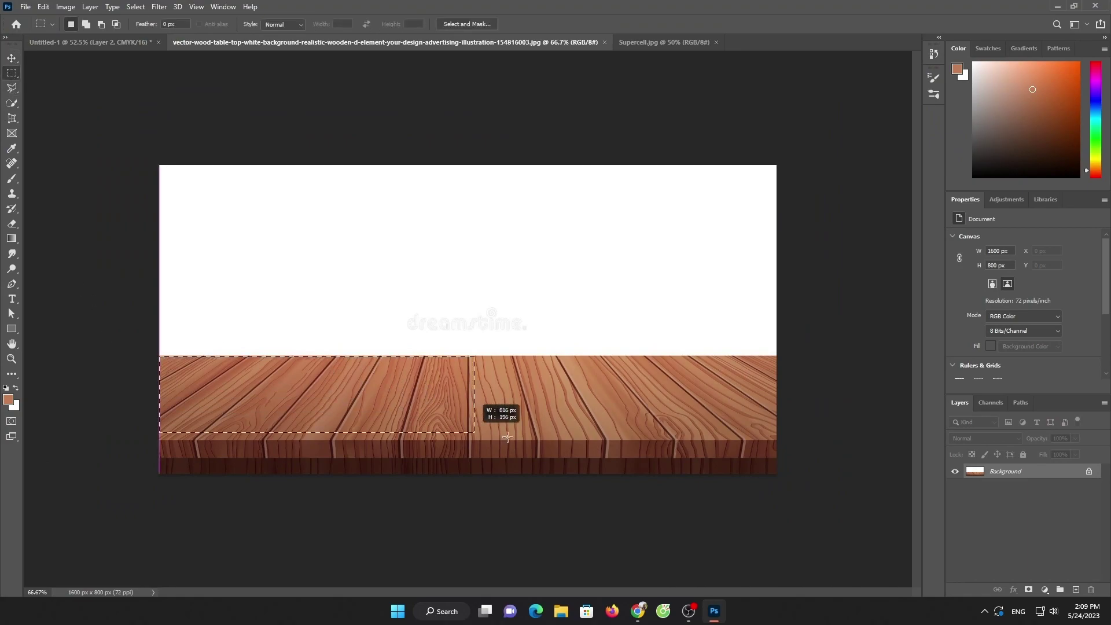
left_click(12, 57)
left_click_drag(255, 405, 492, 362)
left_click_drag(1019, 505, 1042, 509)
mouse_move(695, 338)
left_mouse_down()
mouse_move(705, 449)
mouse_move(786, 460)
left_mouse_up()
- Stretch the tabletop across the canvas bottom and drag the stormy sky into the composition
key("ctrl+t")
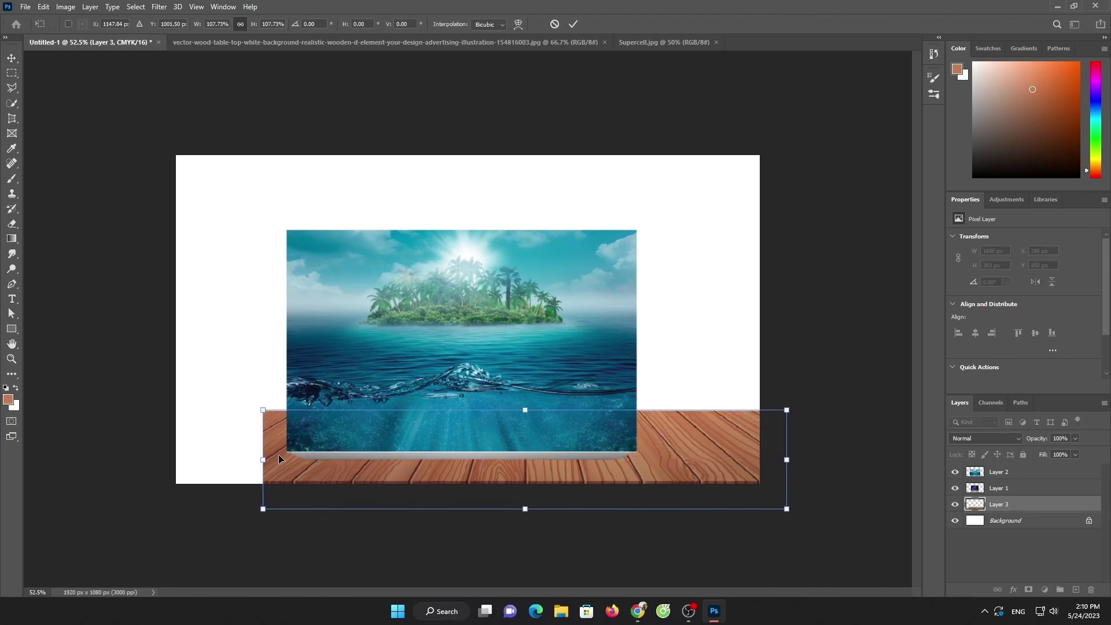
mouse_move(279, 459)
left_mouse_down()
mouse_move(166, 415)
mouse_move(248, 422)
mouse_move(235, 442)
left_mouse_up()
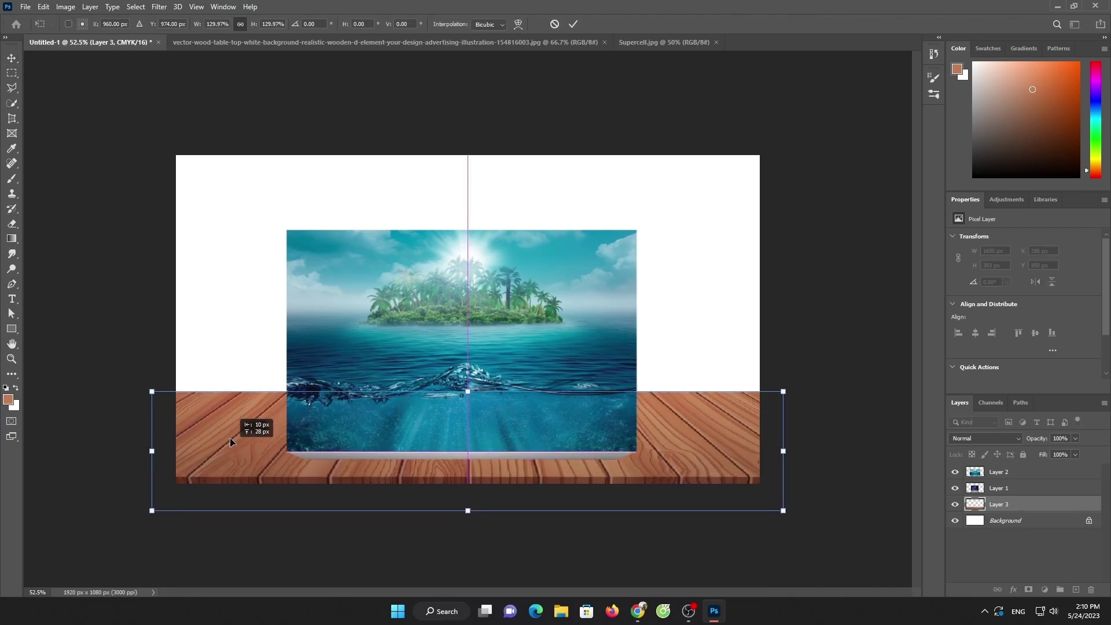
left_click(573, 24)
key("ctrl+shift+Tab")
left_click_drag(62, 44, 440, 278)
- Flip the stormy sky vertically, shrink it to fit, and move it below the tabletop
left_click(542, 234)
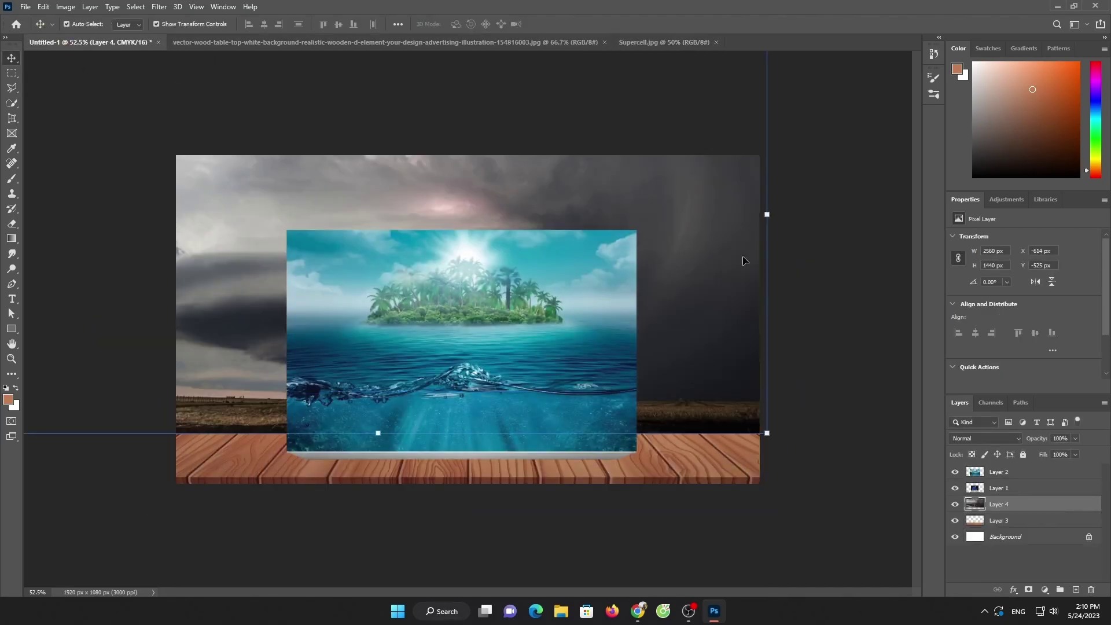
key("ctrl+t")
right_click(698, 224)
left_click(729, 430)
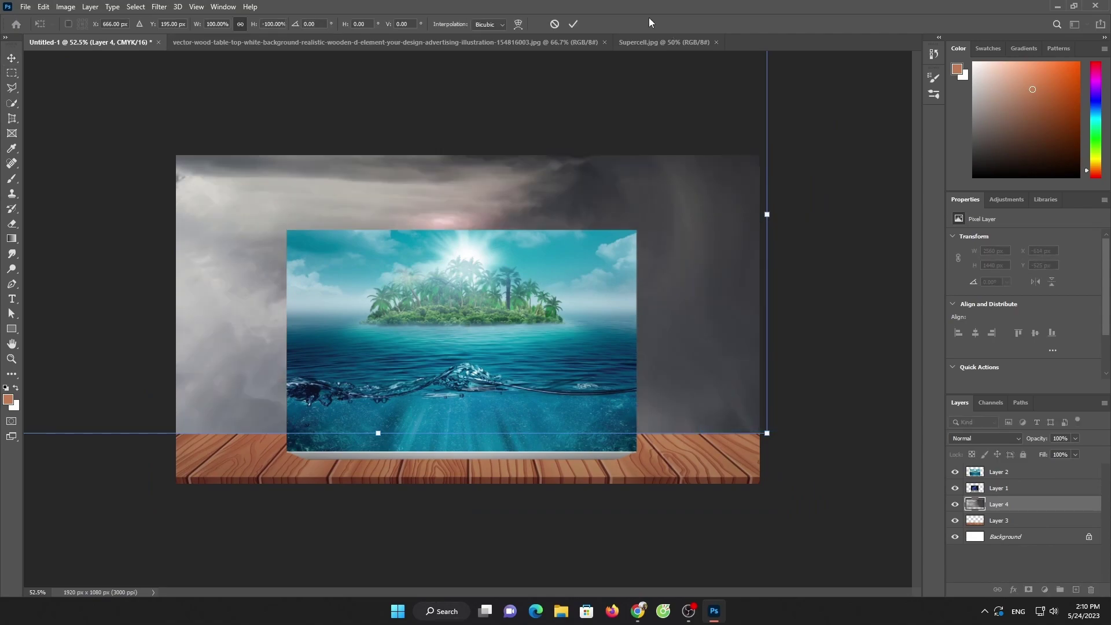
left_click(573, 23)
scroll(307, 172, "down", 3)
left_click_drag(277, 190, 344, 235)
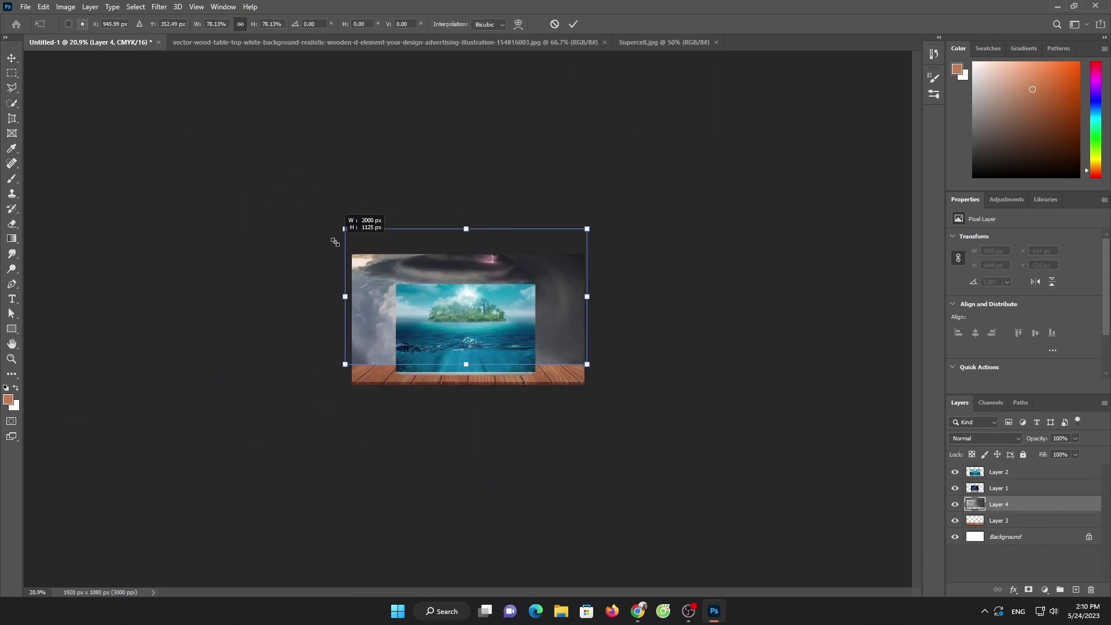
left_click(573, 24)
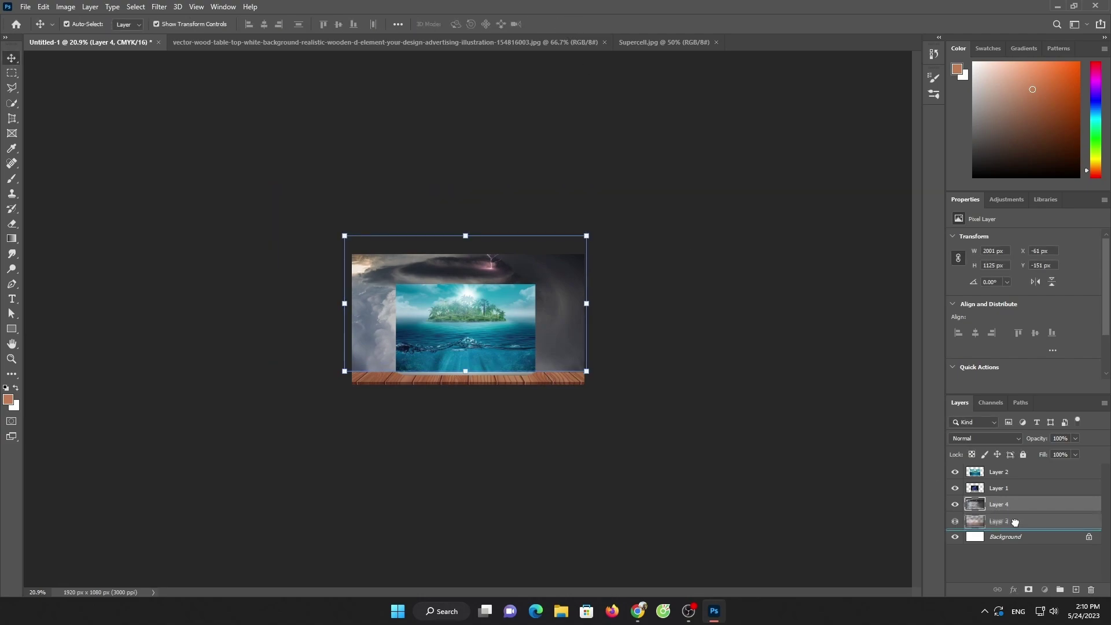
left_click_drag(999, 504, 1004, 524)
- Apply a Gaussian Blur to the sky layer
left_click(159, 7)
left_click(172, 155)
left_click(324, 198)
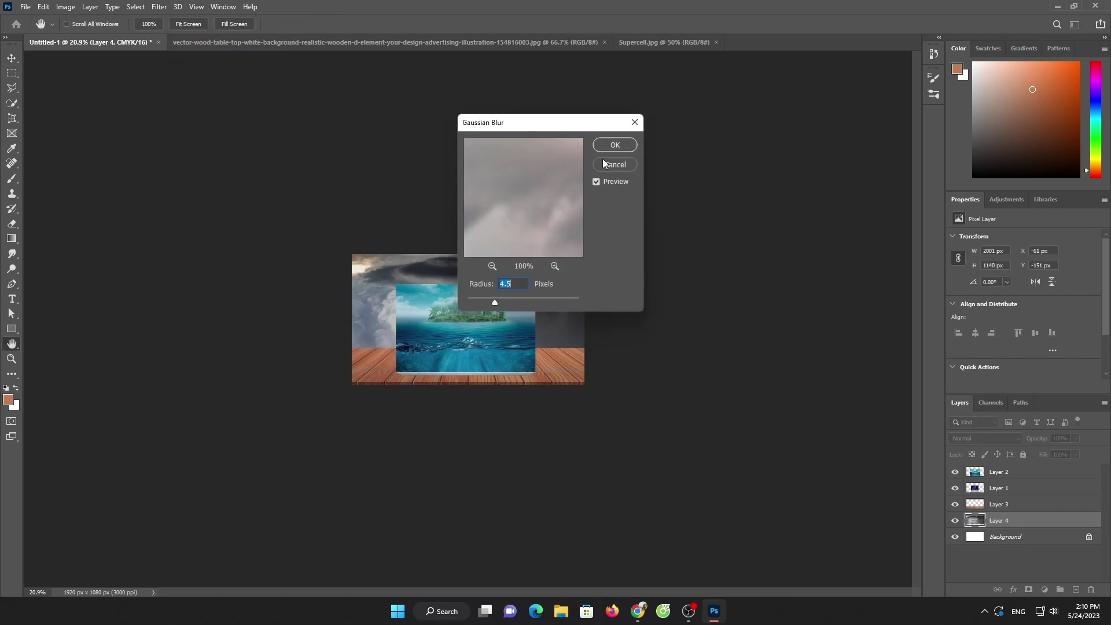
left_click(616, 145)
- Apply a Gaussian Blur to the tabletop layer, then select the ocean picture layer
key("alt+bracketright")
left_click(159, 6)
mouse_move(177, 166)
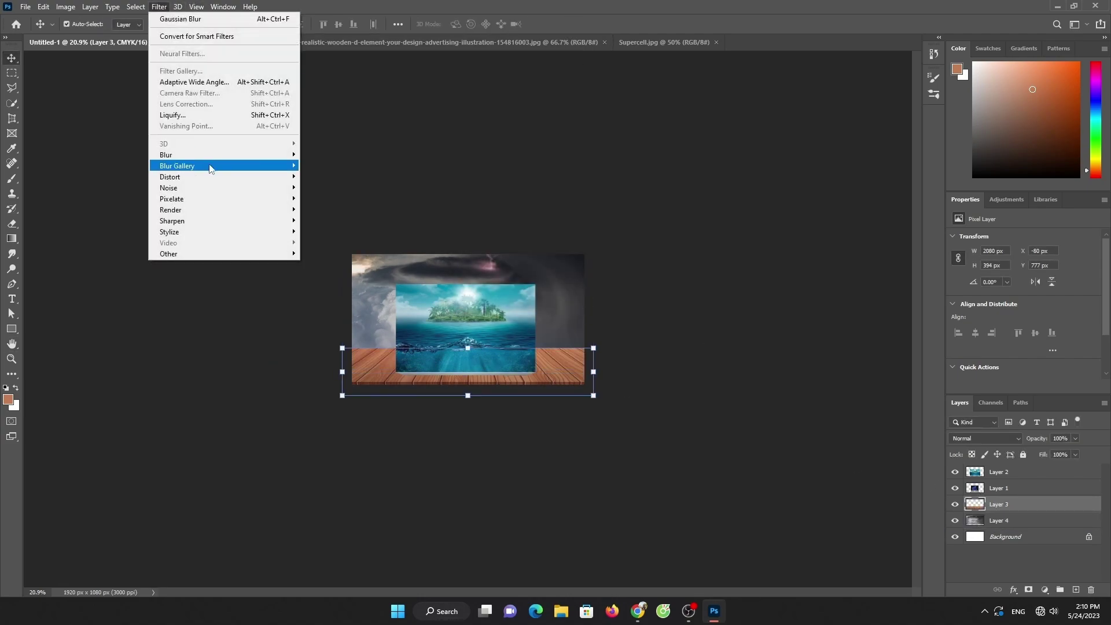
left_click(347, 198)
left_click(615, 144)
key("v")
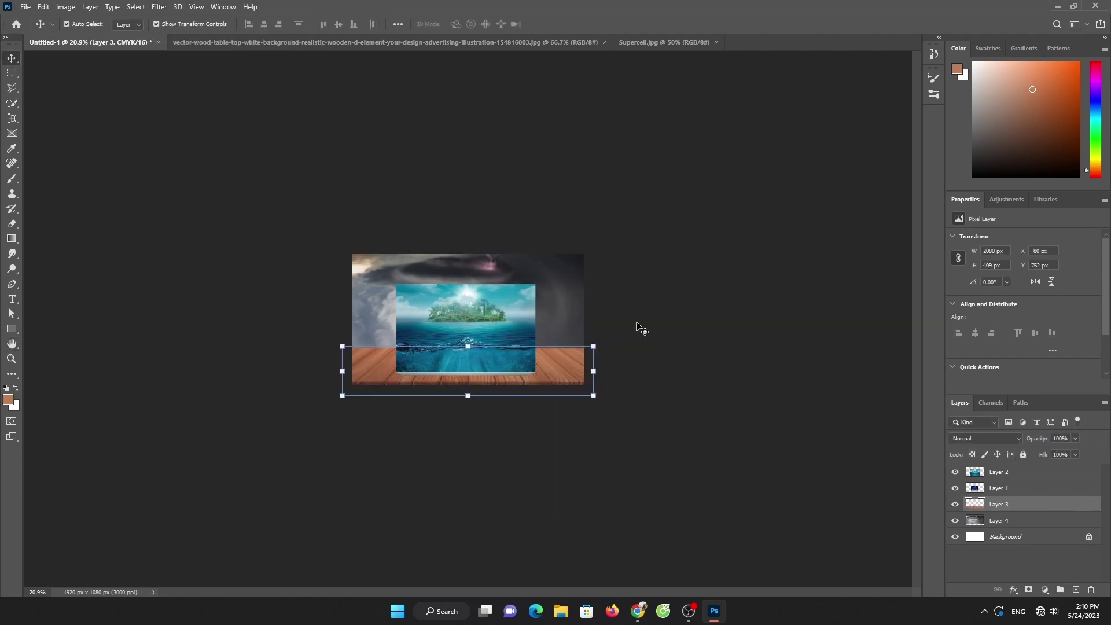
scroll(531, 334, "up", 3)
left_click(531, 334)
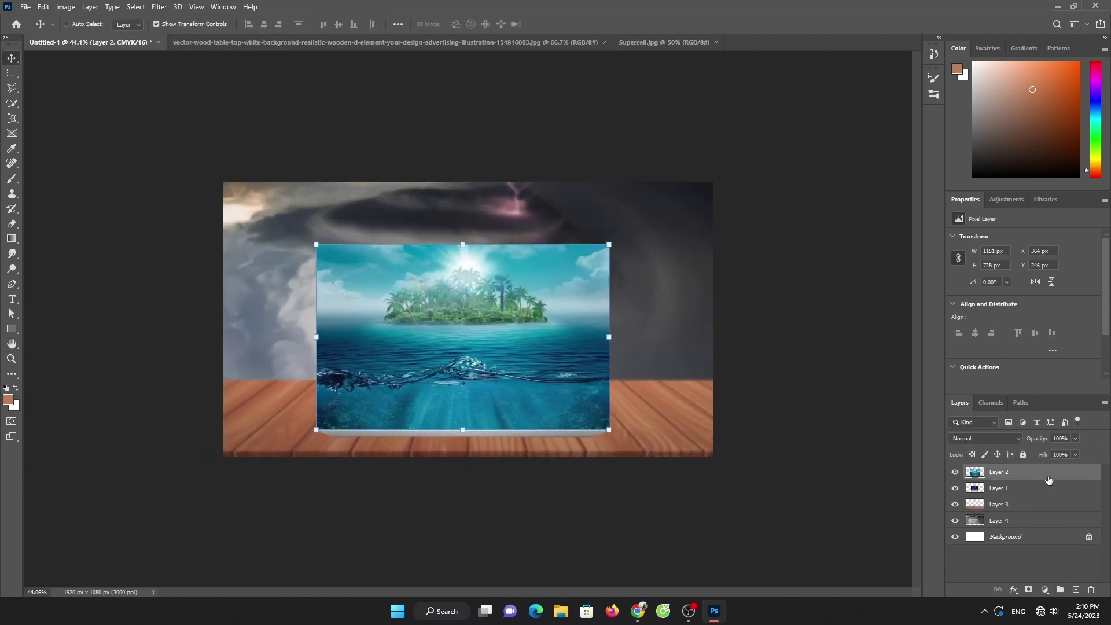
- Duplicate the ocean layer and skew the copy into a narrow left glass panel
key("ctrl+j")
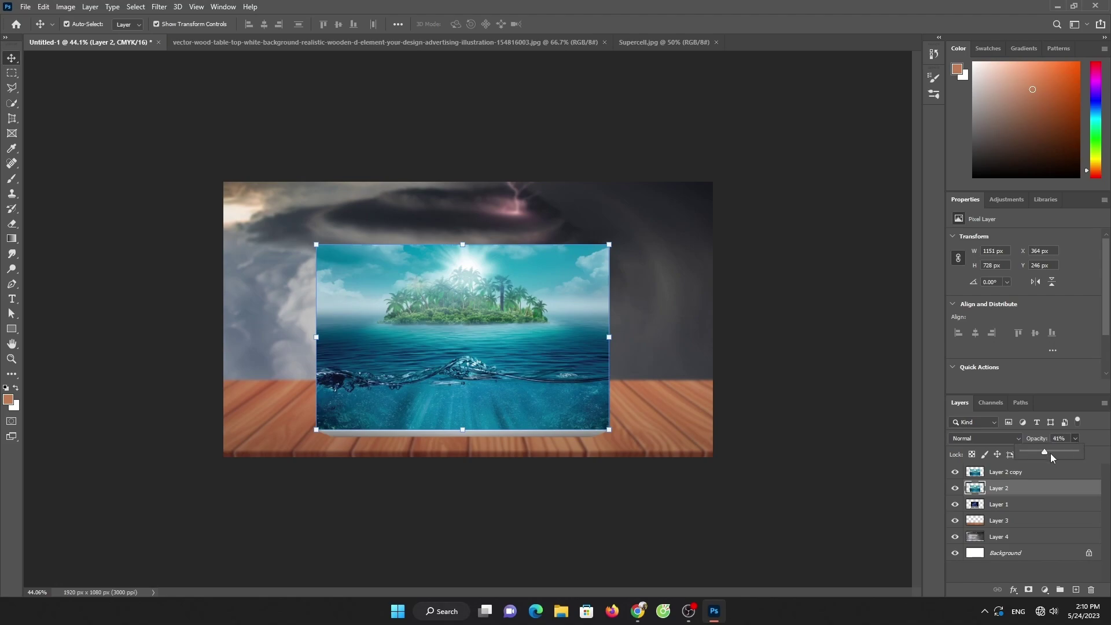
key("alt+bracketright")
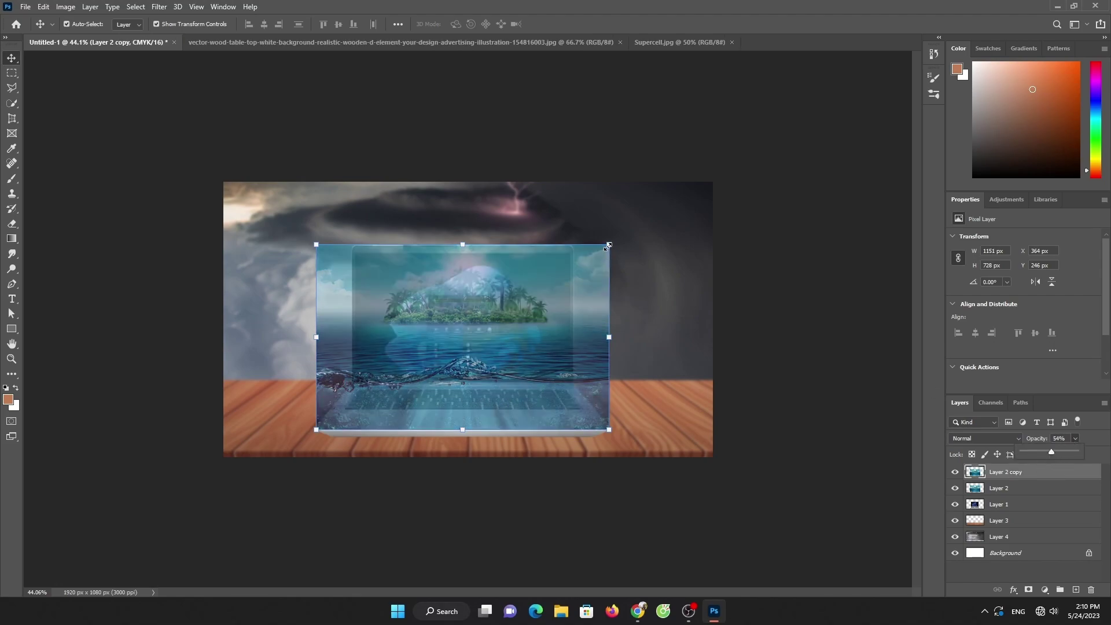
right_click(611, 244)
left_click(628, 287)
left_click_drag(609, 245, 337, 231)
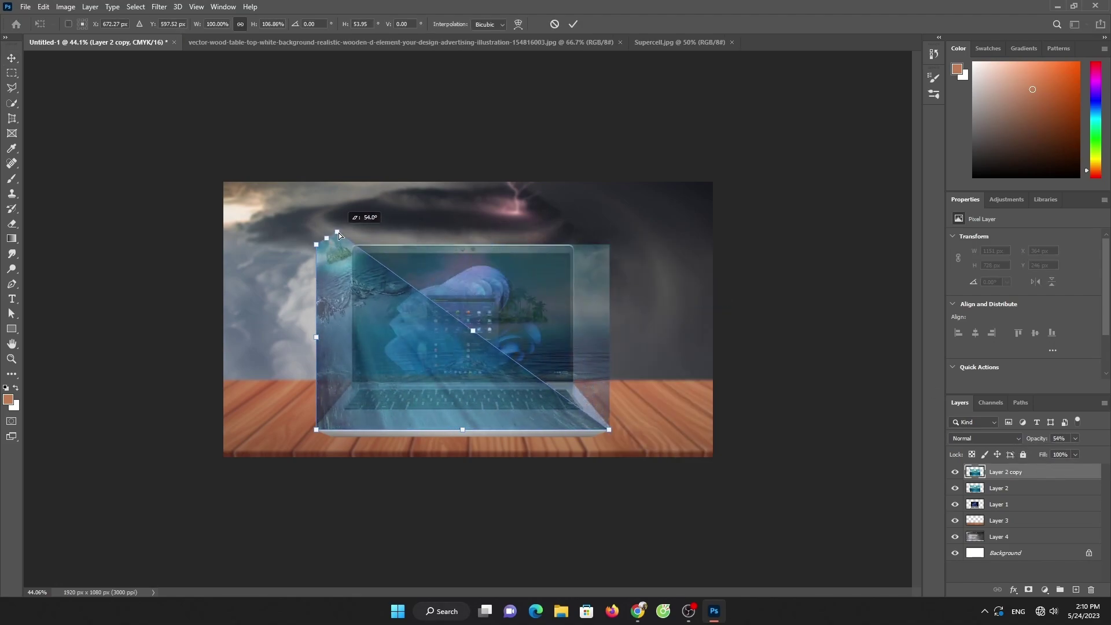
left_click_drag(609, 429, 354, 382)
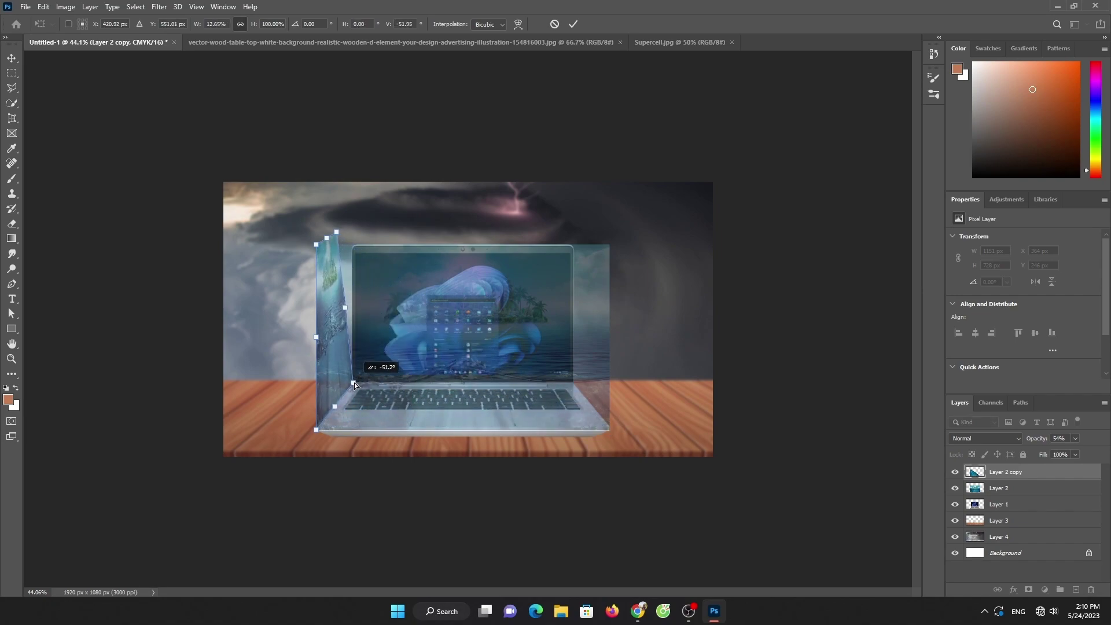
scroll(352, 383, "up", 5)
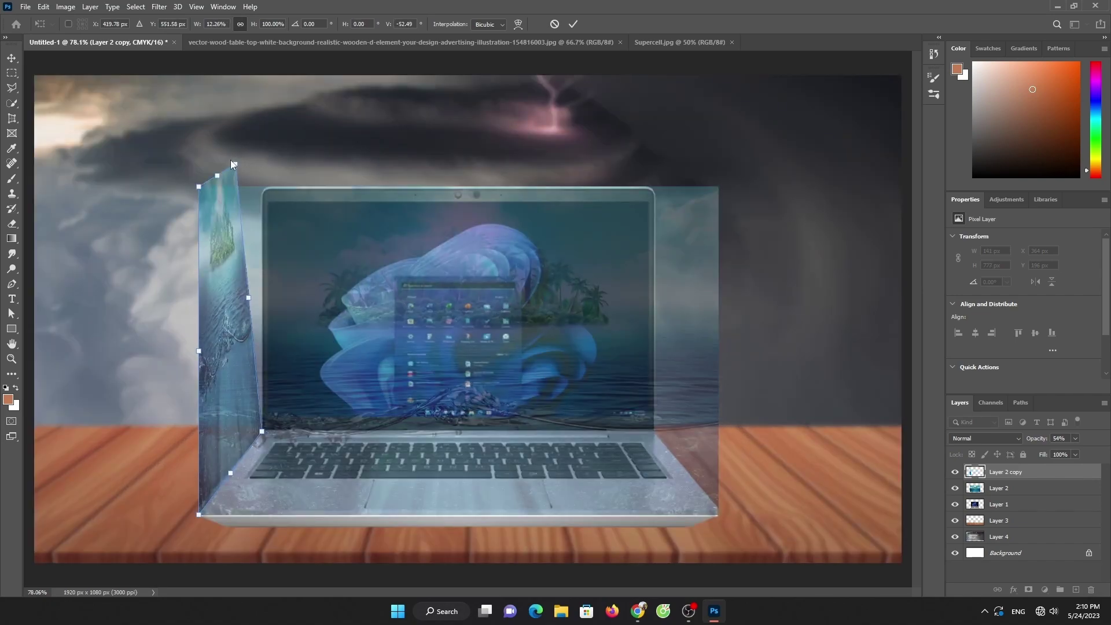
mouse_move(233, 163)
left_mouse_down()
mouse_move(270, 149)
mouse_move(270, 136)
left_mouse_up()
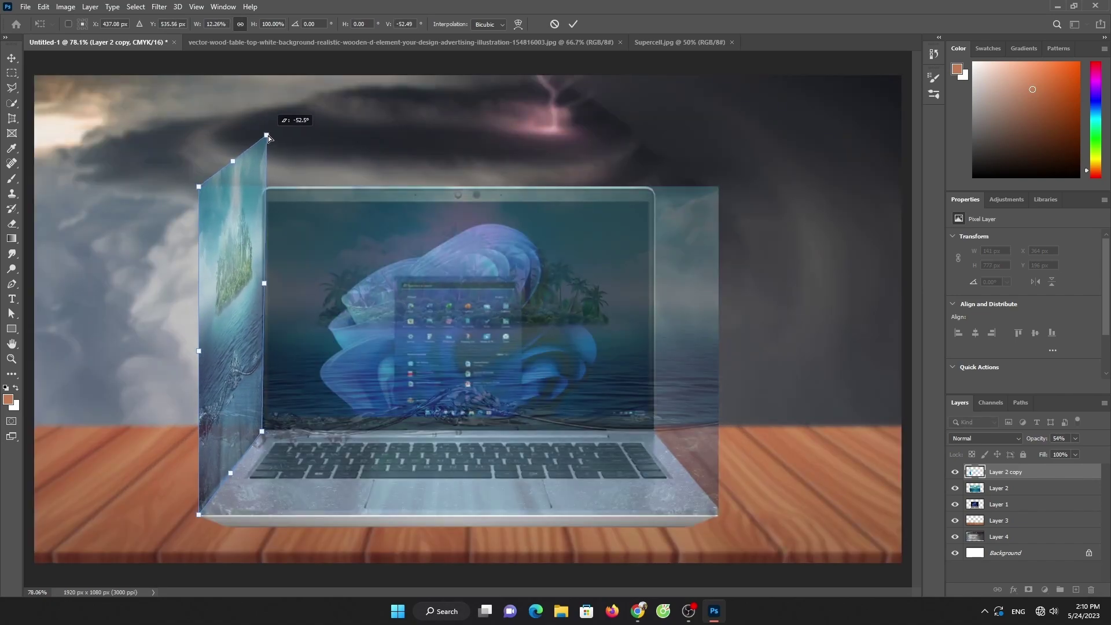
left_click(574, 24)
- Alt-drag another copy of Layer 2 and skew it into the right glass panel
left_click(1018, 489)
left_click_drag(530, 425, 498, 382)
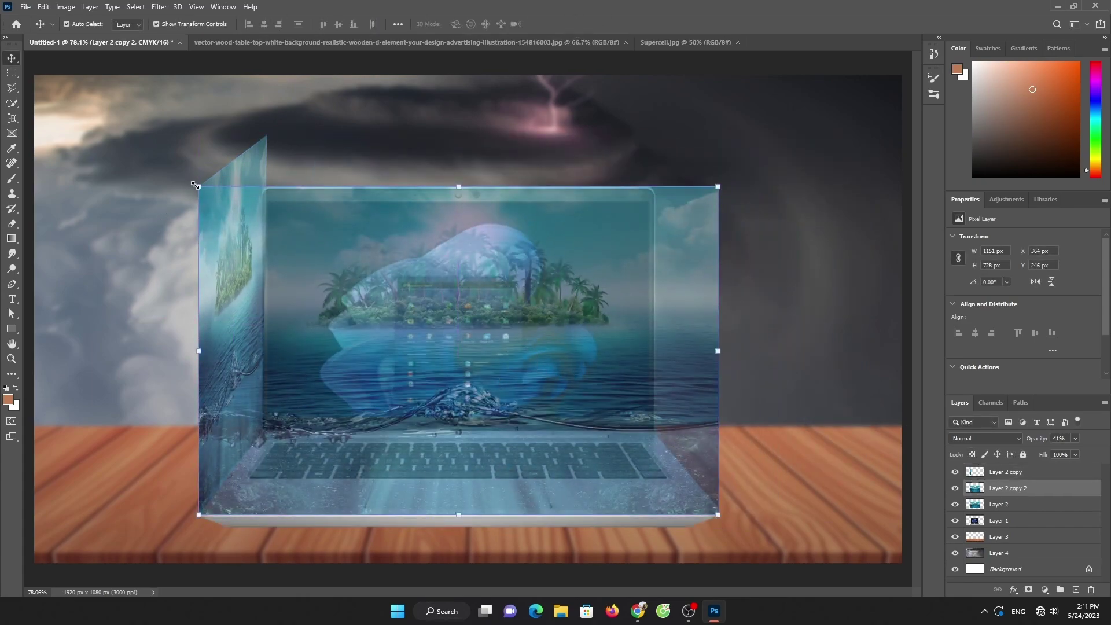
right_click(257, 231)
left_click(280, 279)
left_click_drag(198, 187, 654, 145)
mouse_move(199, 516)
left_mouse_down()
mouse_move(657, 416)
mouse_move(657, 434)
left_mouse_up()
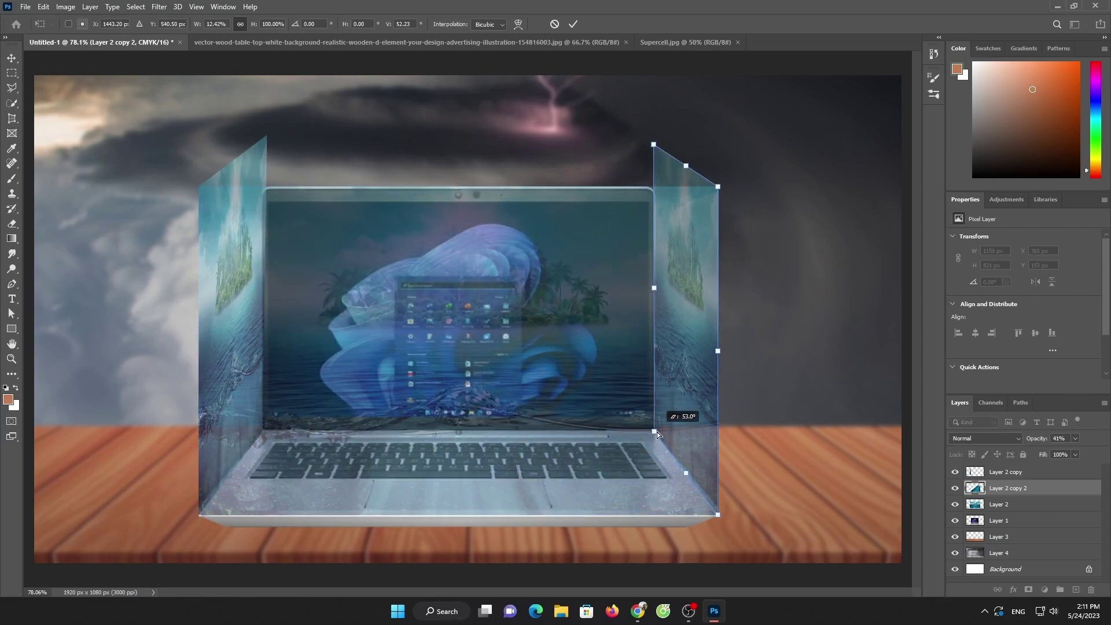
left_click_drag(654, 147, 654, 143)
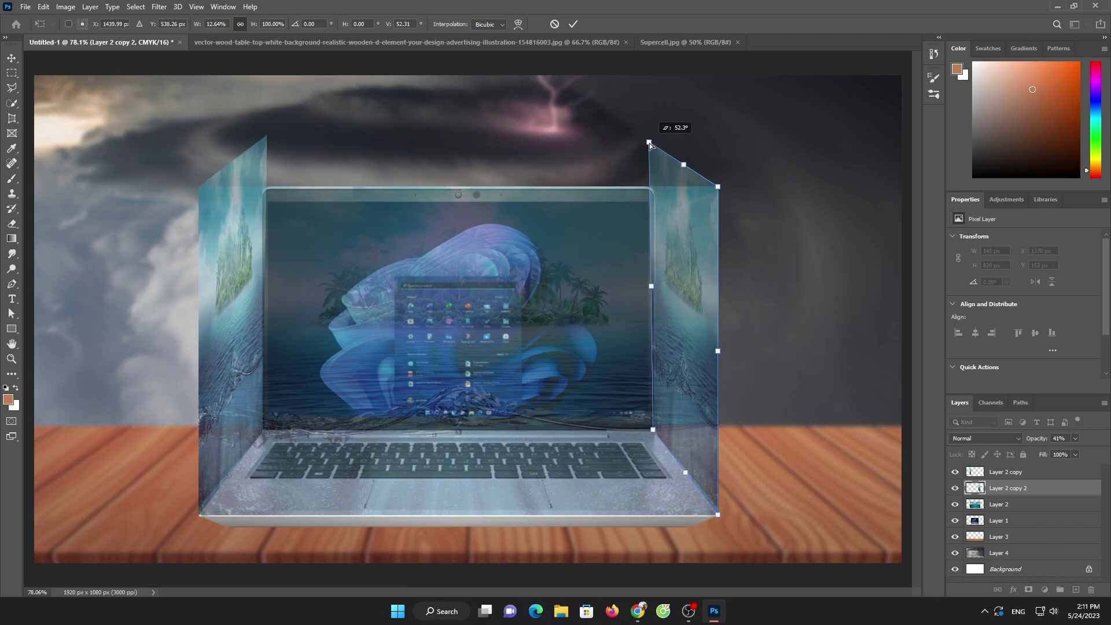
left_click(573, 23)
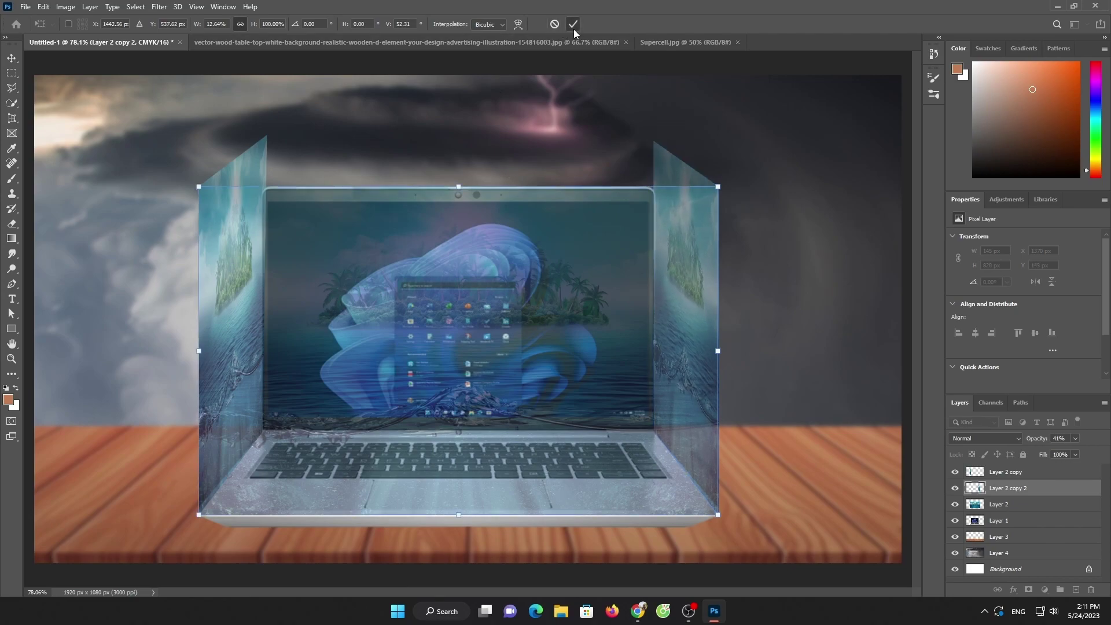
- Move Layer 2 to the top and trace a polygonal outline on the left panel, then cancel it
left_click_drag(1017, 509, 1001, 467)
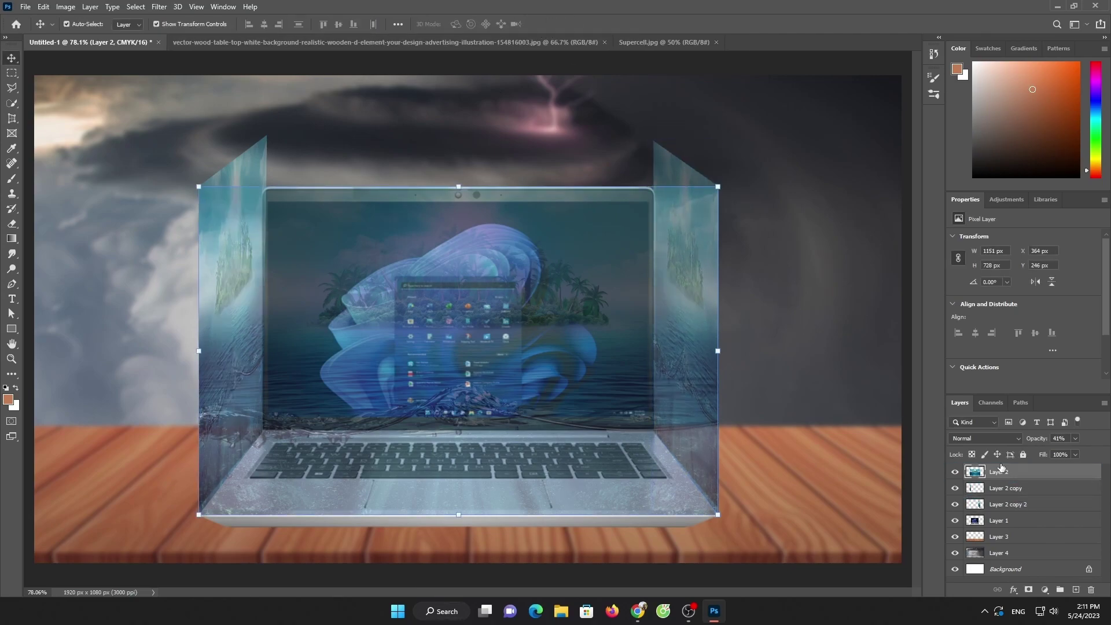
left_click(11, 87)
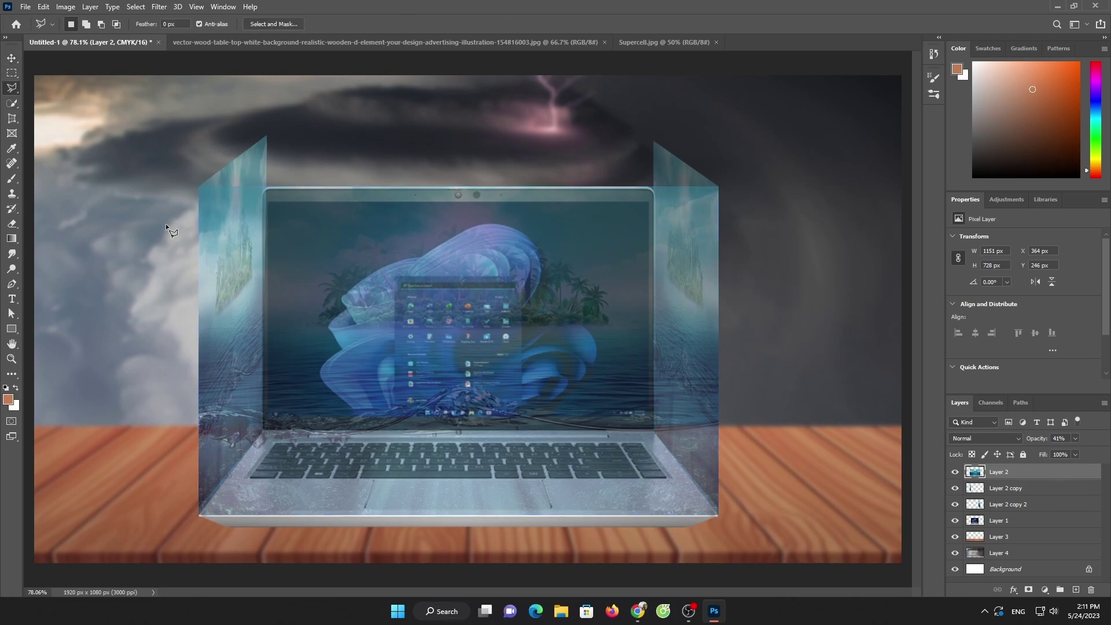
left_click(173, 239)
left_click(336, 150)
left_click(298, 119)
left_click(210, 96)
left_click(165, 168)
key("Escape")
- Draw a triangular polygonal selection near the right panel, then deselect it
left_click(11, 58)
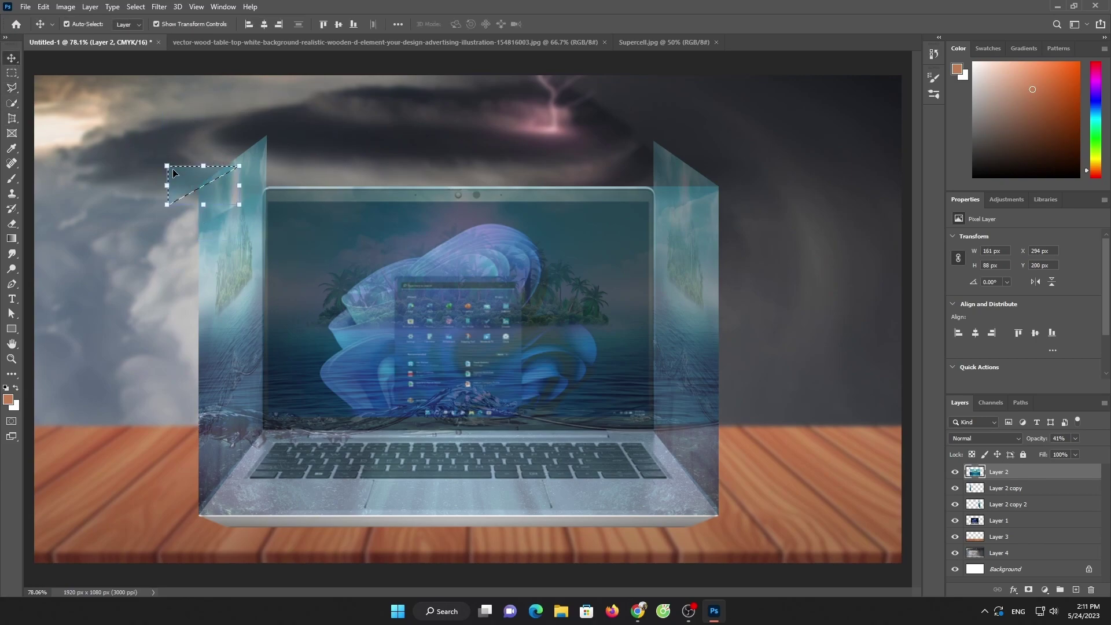
left_click(11, 87)
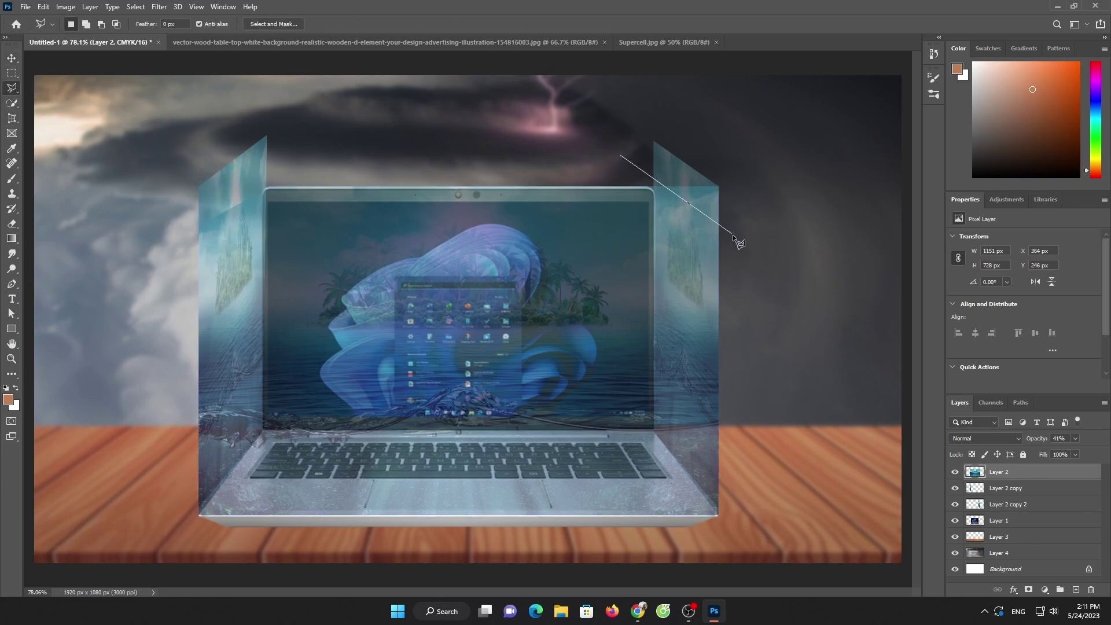
left_click(748, 266)
double_click(679, 180)
key("v")
left_click_drag(687, 191, 688, 191)
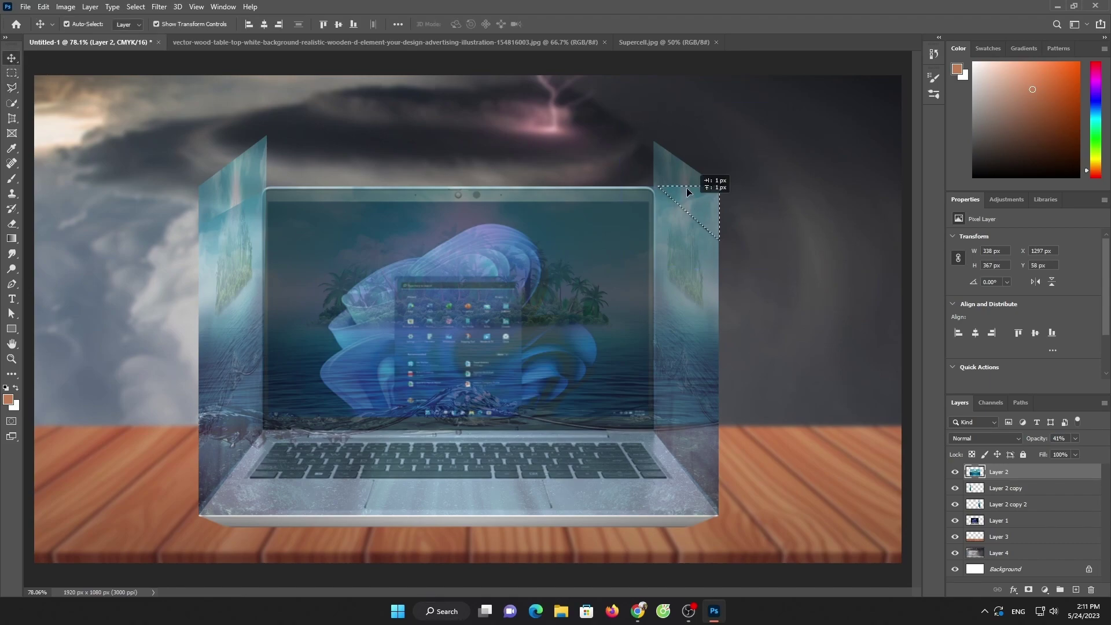
key("ctrl+d")
key("alt+bracketleft")
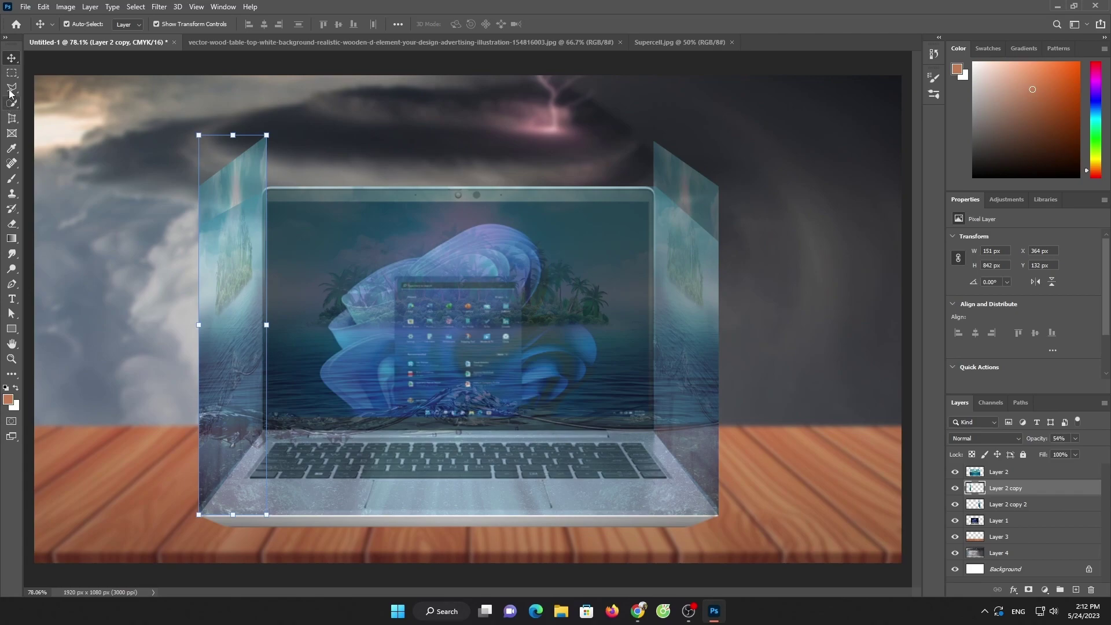
- Erase the tops of both side panels at 65% flow and raise the right panel to 100% opacity
left_click(11, 224)
left_click_drag(174, 198, 261, 148)
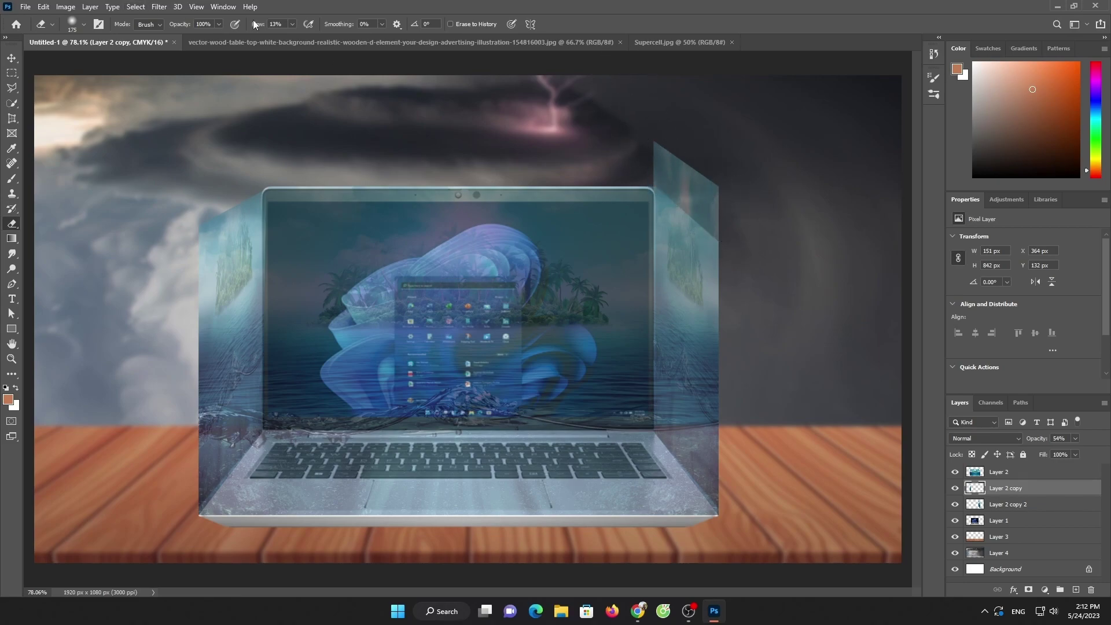
left_click_drag(255, 25, 321, 37)
left_click(1034, 507)
left_click_drag(764, 178, 594, 140)
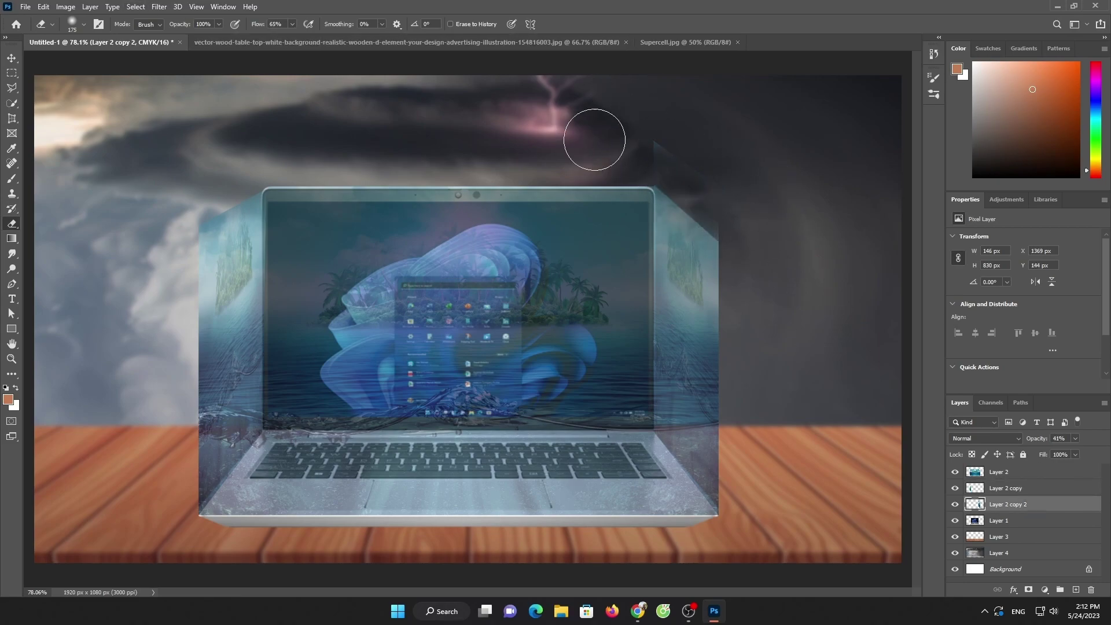
left_click_drag(1077, 442, 1103, 450)
left_click(1060, 492)
scroll(752, 298, "down", 2, "alt")
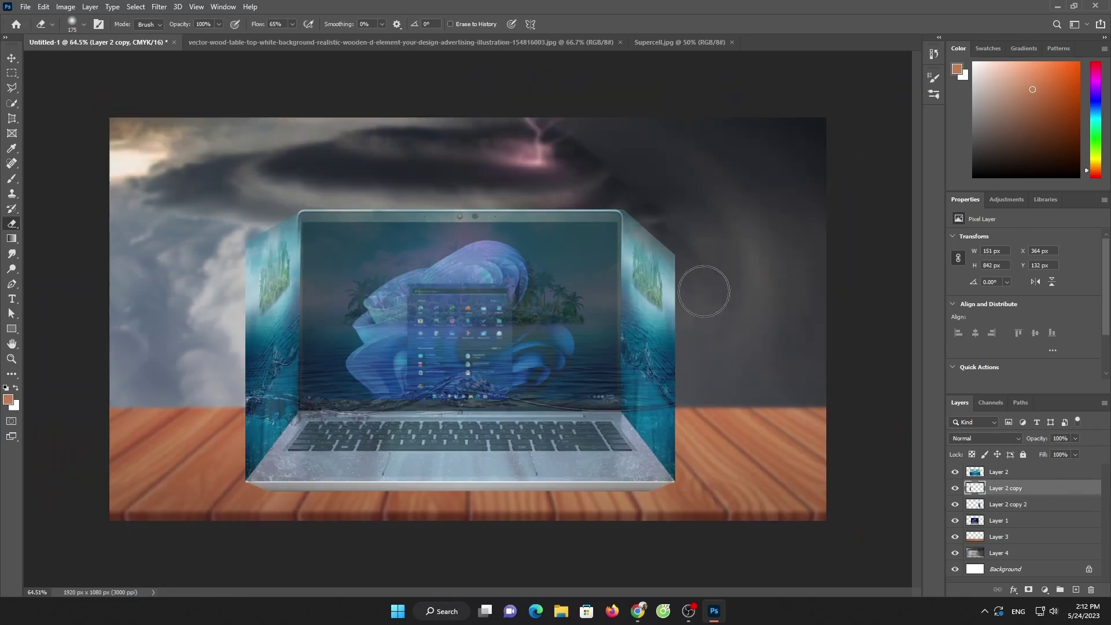
scroll(704, 293, "down", 2, "alt")
- Open the island and ocean image
left_click(405, 42)
left_click(680, 42)
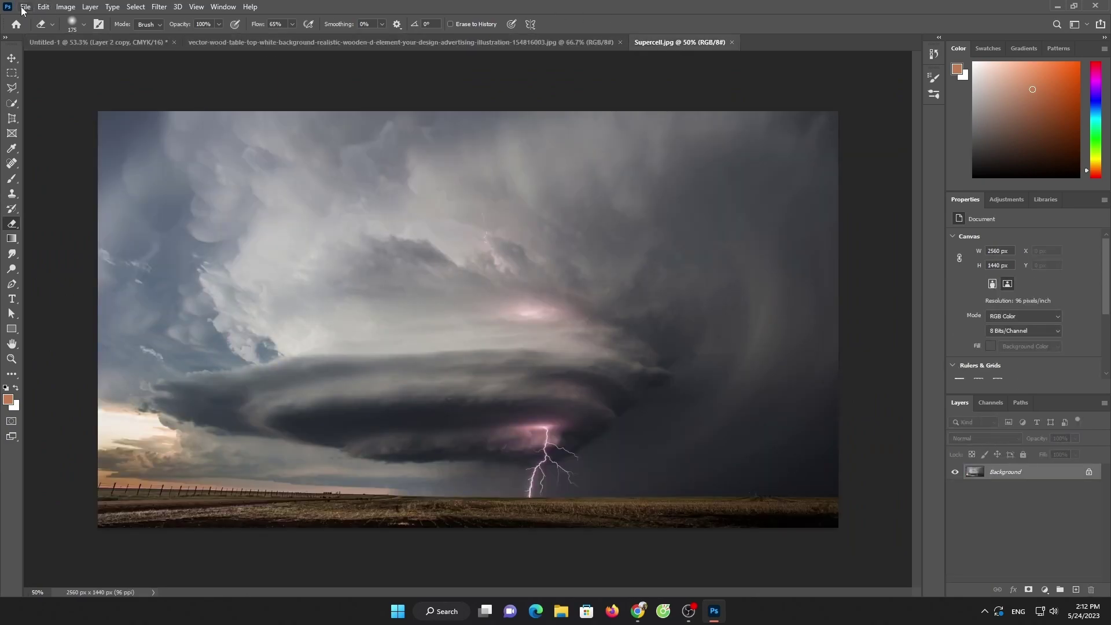
left_click(26, 6)
left_click(36, 33)
double_click(506, 127)
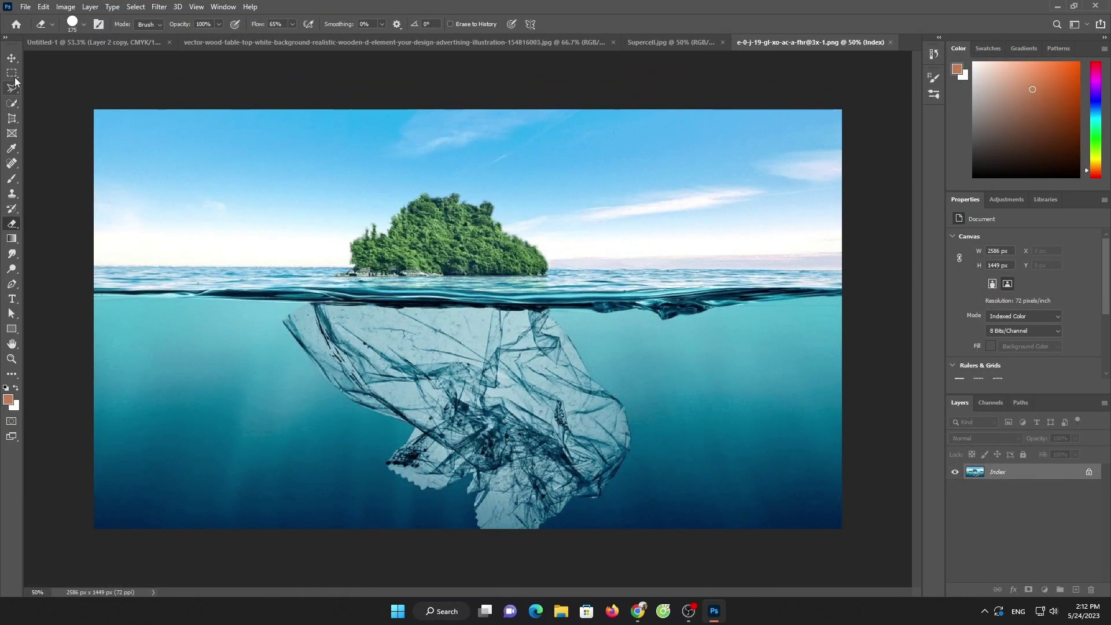
- Select a band along the waterline and paste it into the composite
left_click(12, 73)
left_click_drag(87, 267, 357, 301)
key("v")
key("Delete")
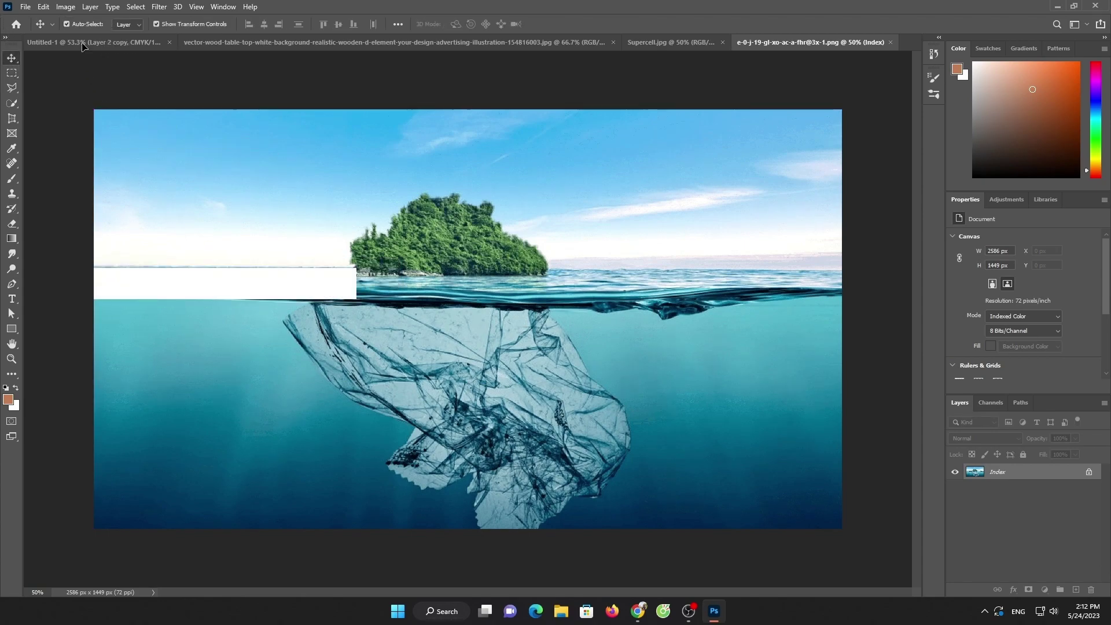
left_click(82, 43)
key("ctrl+v")
- Stretch the water strip across the laptop top and move its layer above Layer 2
key("ctrl+t")
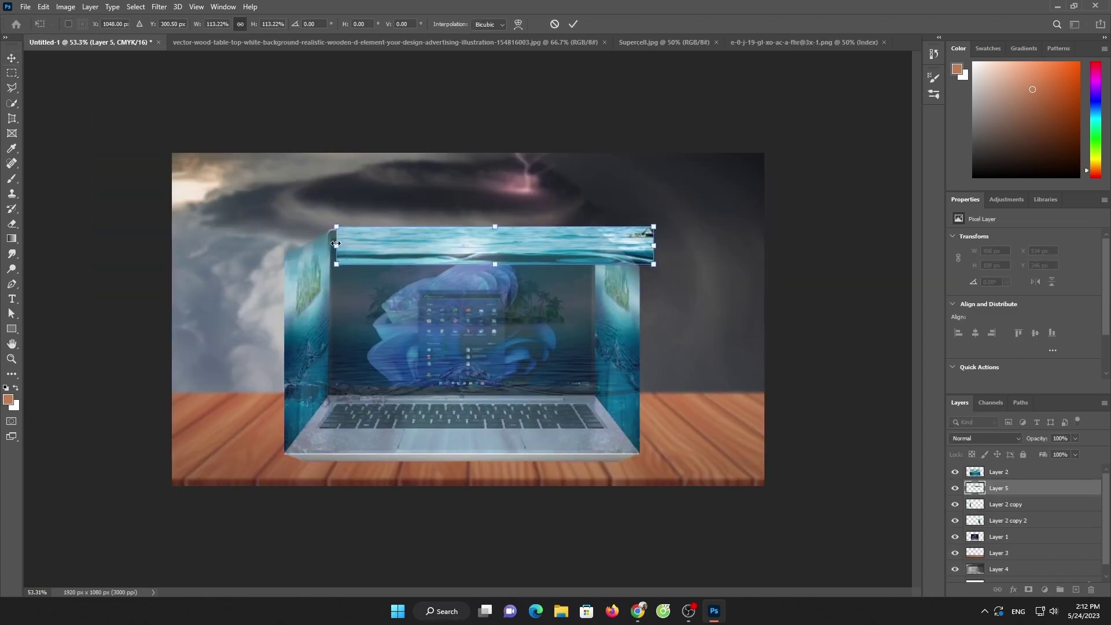
left_click_drag(336, 243, 272, 249)
left_click_drag(405, 230, 401, 236)
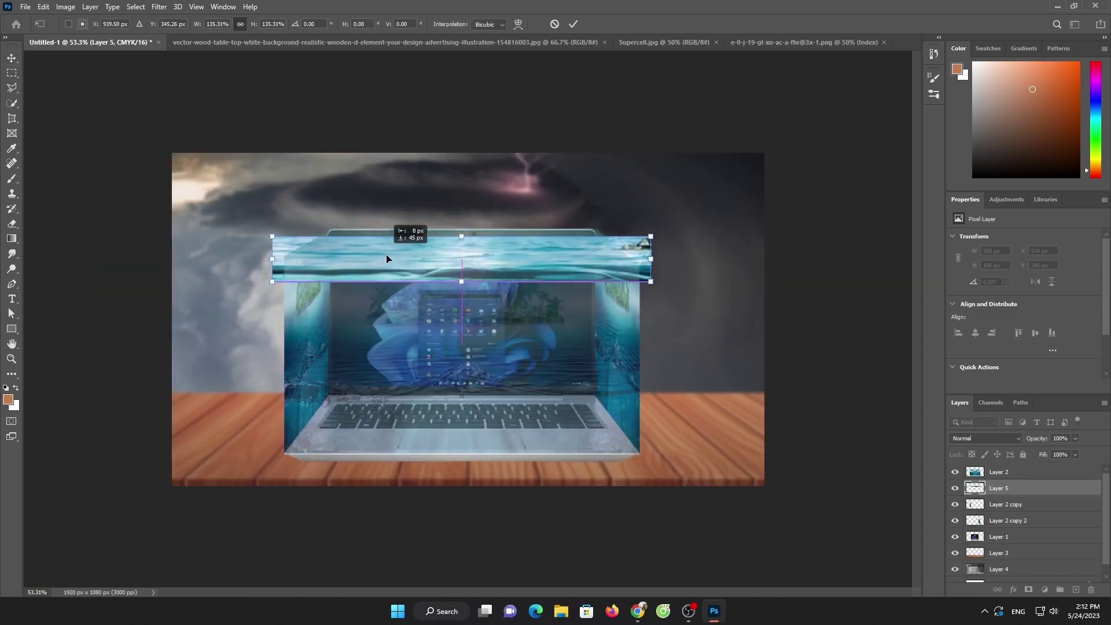
left_click(573, 25)
left_click_drag(1017, 489, 1013, 470)
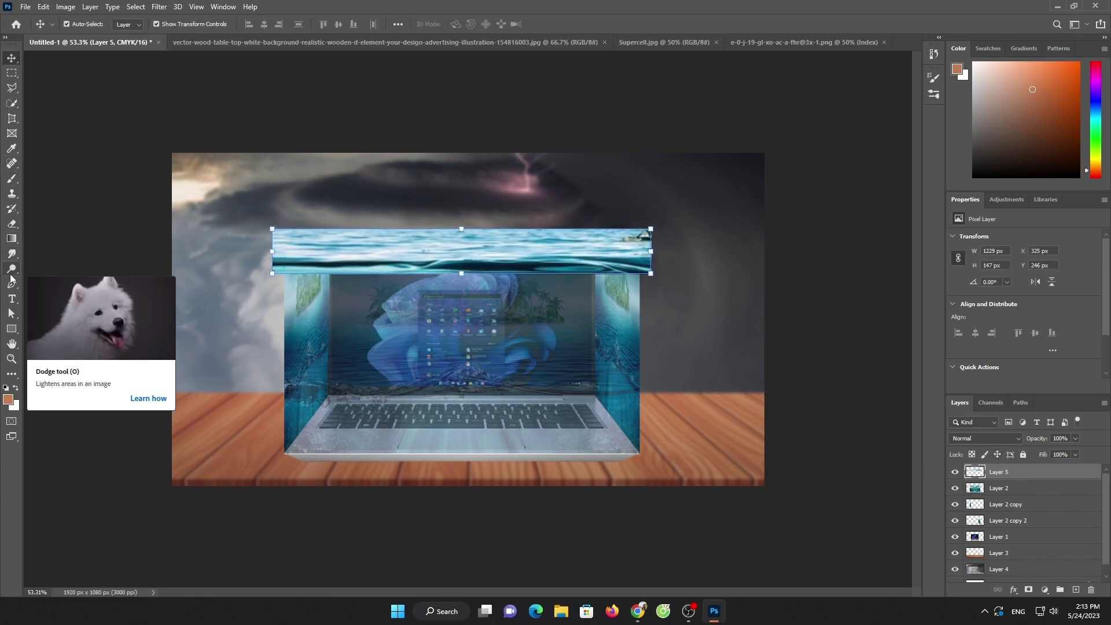
- Erase the water strip's corners and overhangs with the Eraser at 37% flow
left_click(12, 223)
left_click_drag(255, 243, 270, 265)
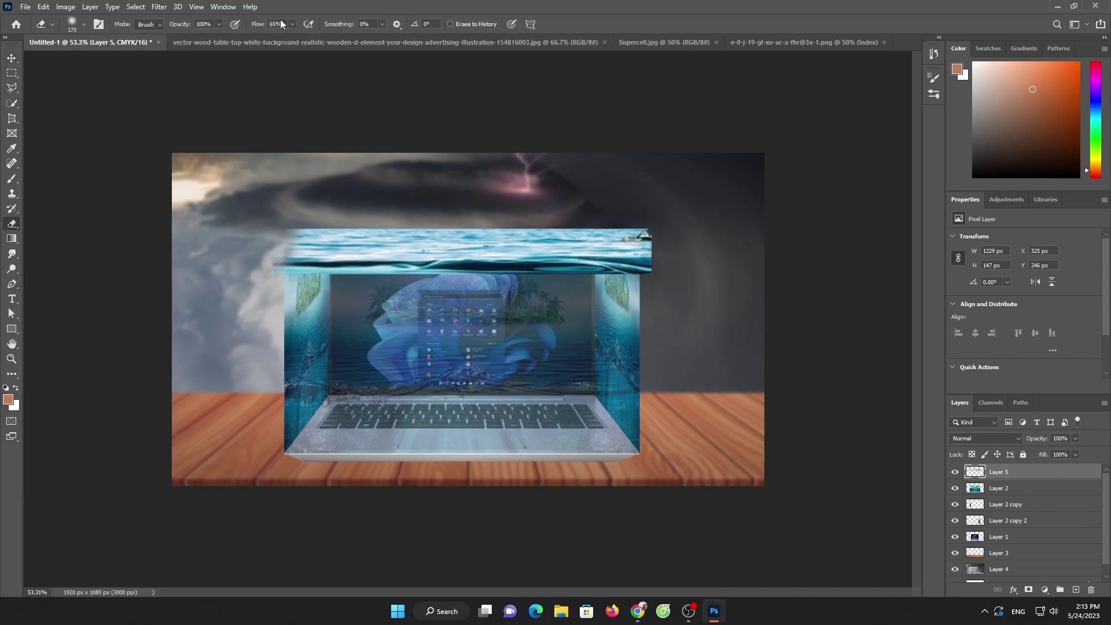
left_click_drag(276, 36, 277, 36)
left_click_drag(293, 212, 313, 216)
mouse_move(624, 217)
left_mouse_down()
mouse_move(669, 273)
mouse_move(616, 211)
left_mouse_up()
scroll(616, 211, "up", 5)
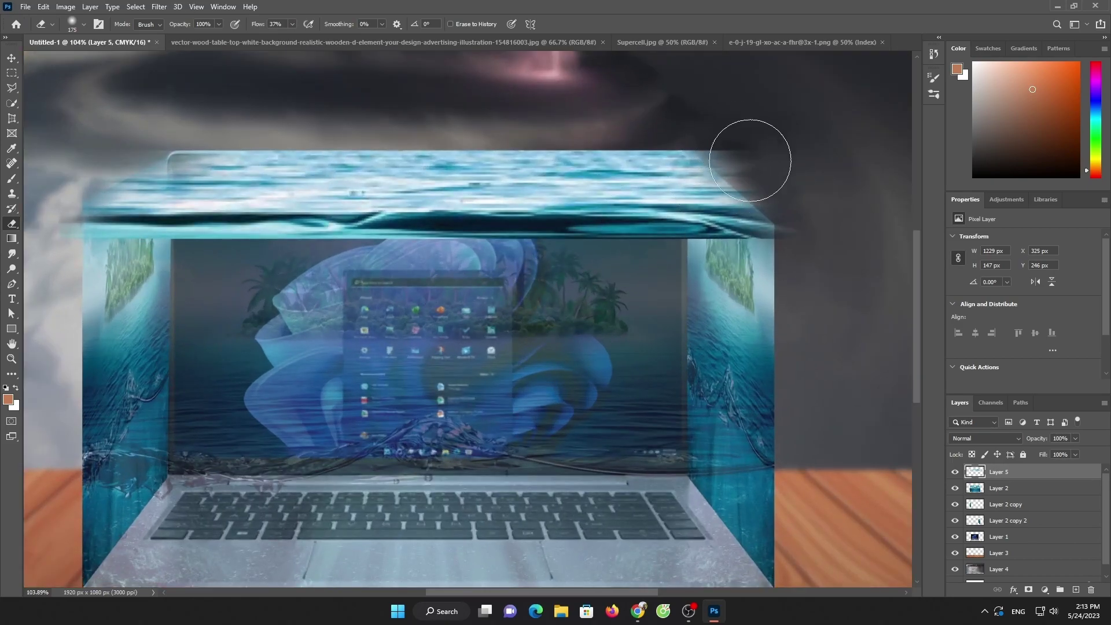
left_click_drag(749, 164, 795, 220)
left_click_drag(723, 132, 735, 131)
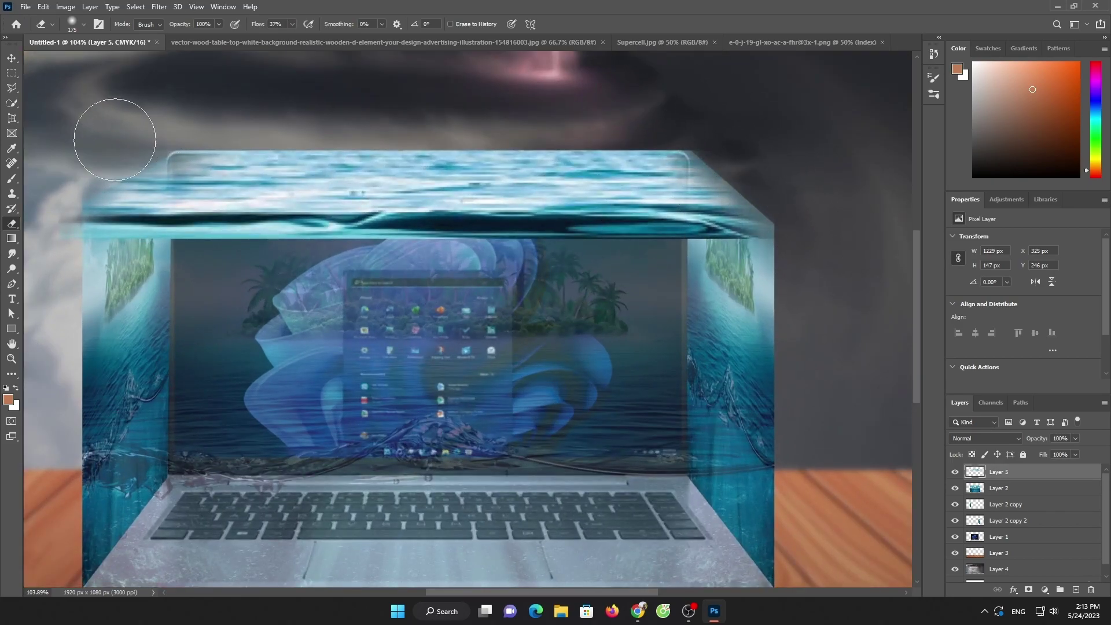
left_click_drag(115, 139, 109, 137)
- Fade the strip's lower band at 17% flow and close the wooden table document
left_click(293, 23)
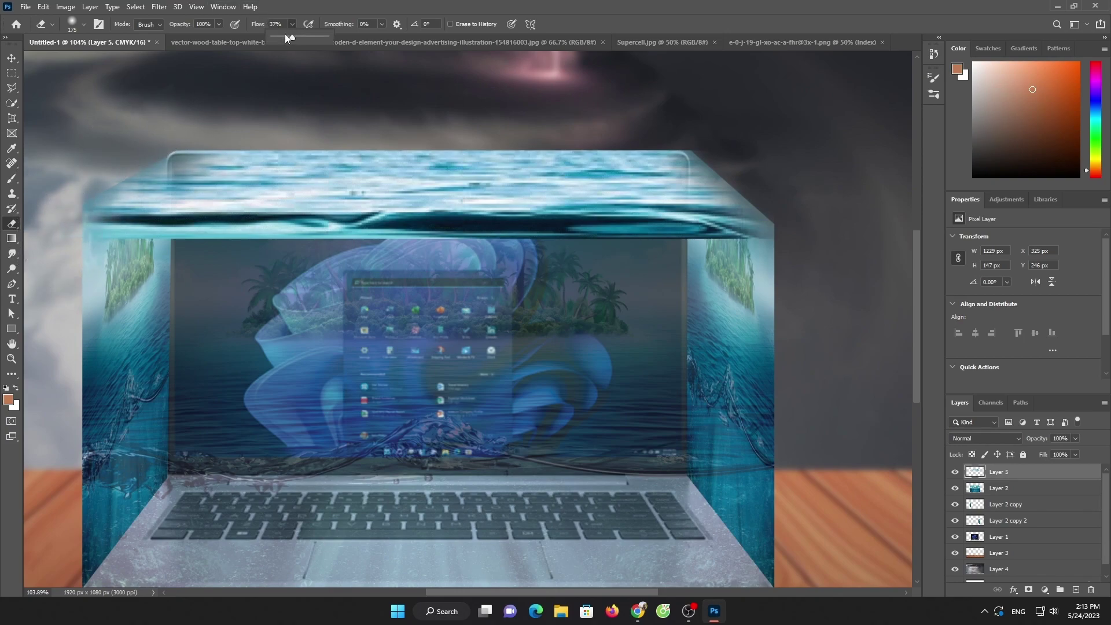
left_click_drag(285, 34, 279, 35)
mouse_move(608, 220)
left_mouse_down()
mouse_move(239, 169)
mouse_move(665, 167)
mouse_move(199, 167)
left_mouse_up()
left_click_drag(146, 254, 359, 275)
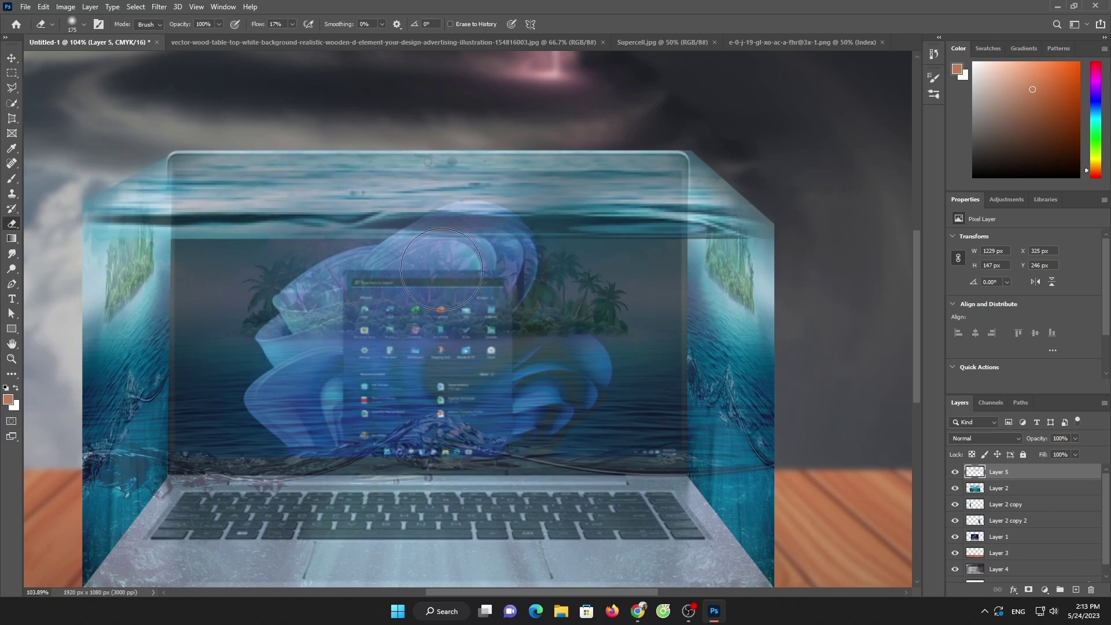
scroll(305, 186, "down", 5)
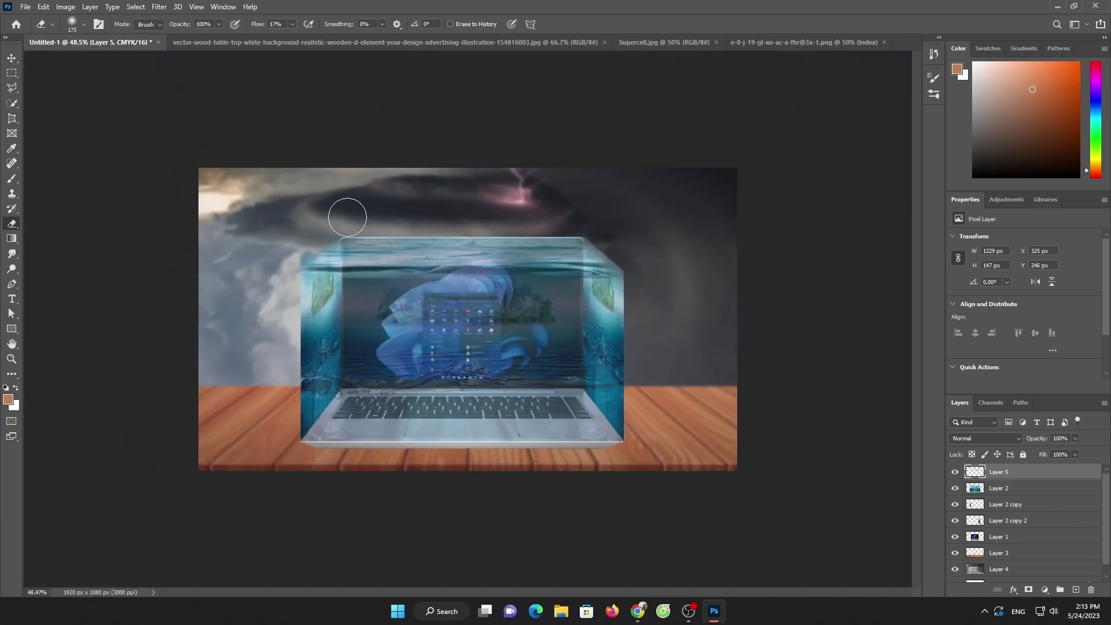
left_click(604, 42)
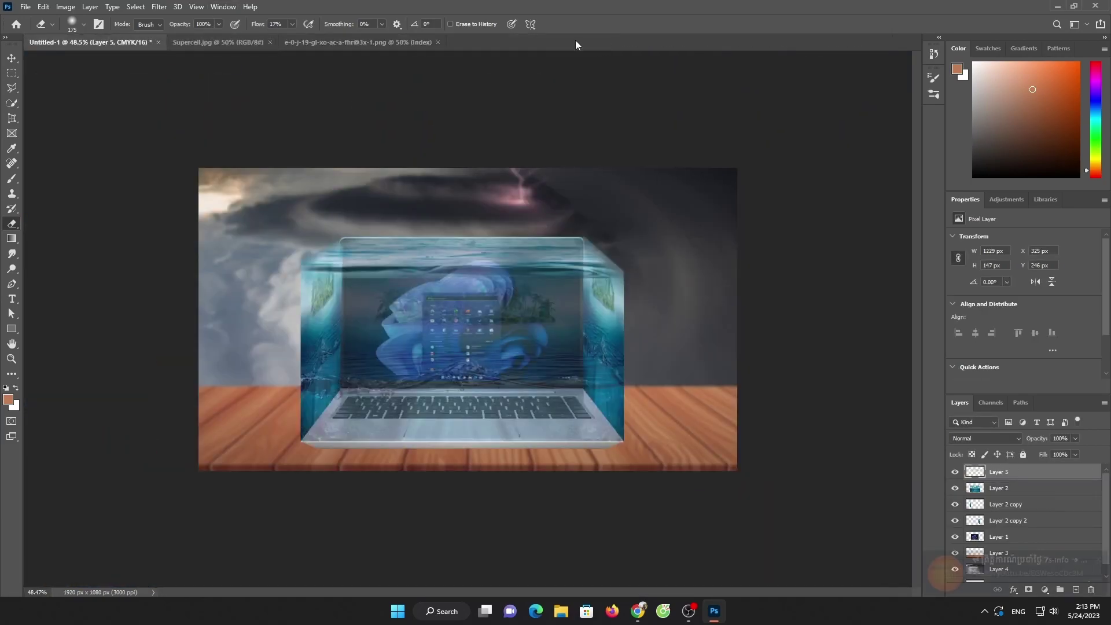
- Open the cliff rock photo
left_click(445, 42)
left_click(26, 7)
left_click(44, 34)
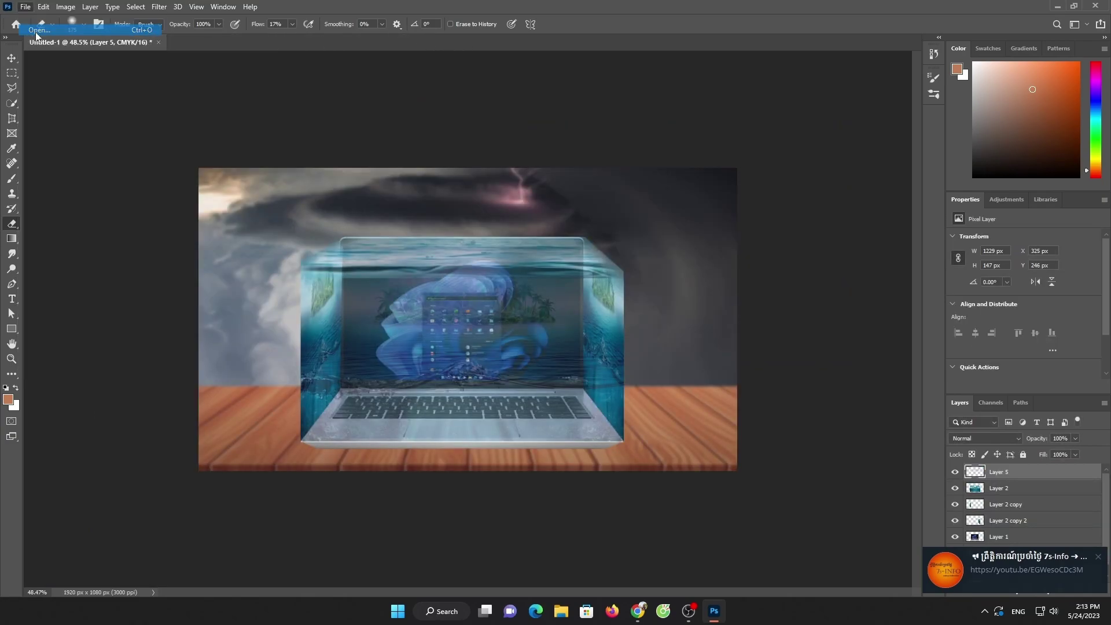
double_click(387, 127)
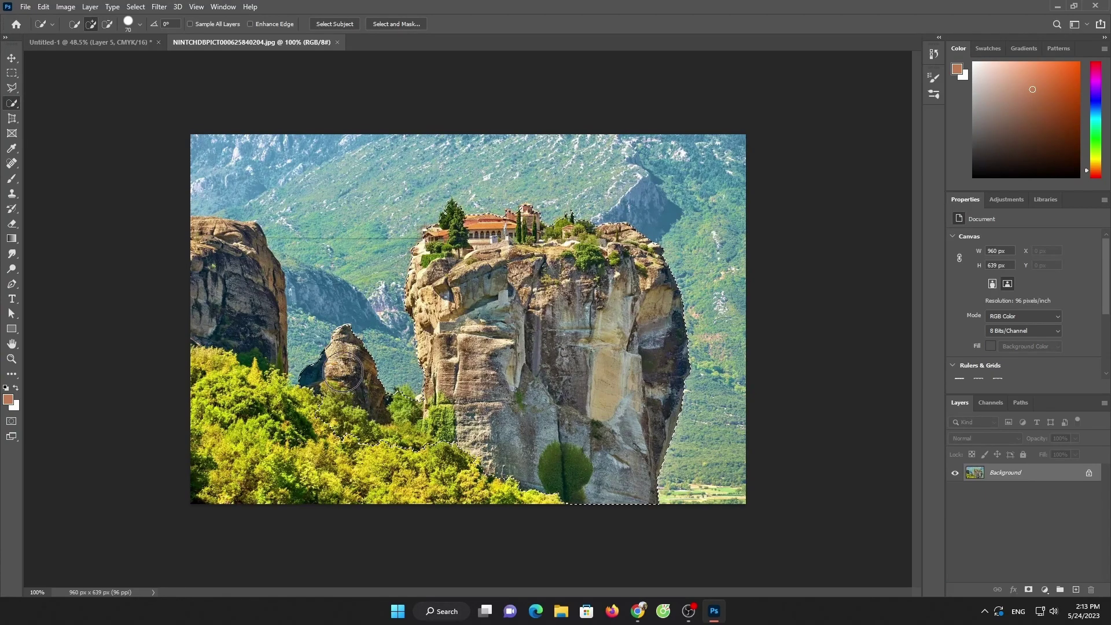
- Move the selected rock into Untitled-1, scaled down and placed above the glass box
key("v")
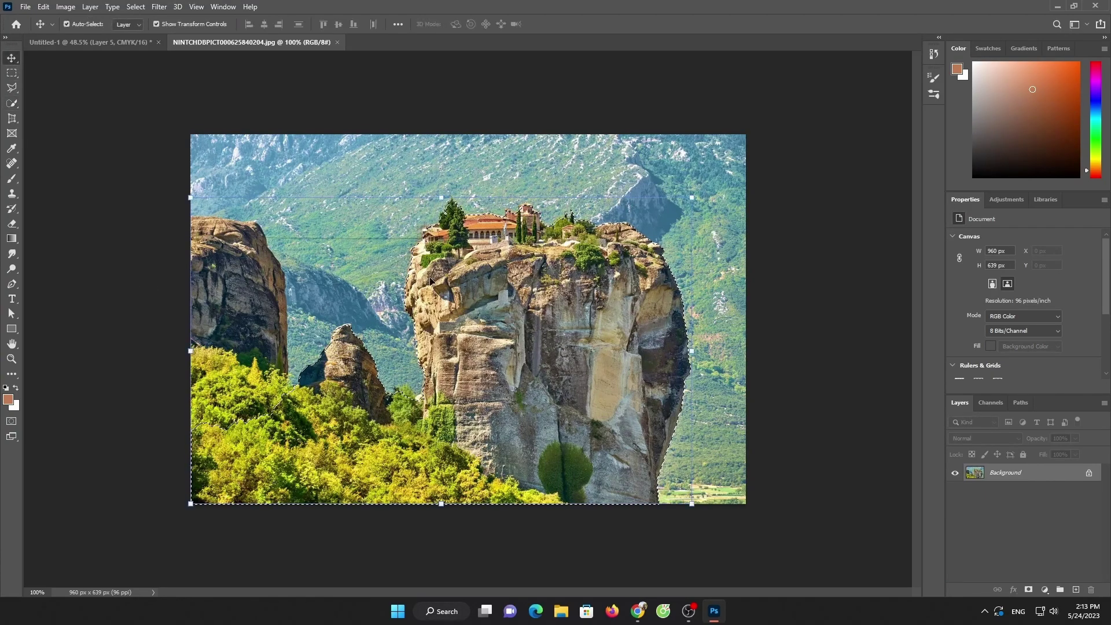
mouse_move(420, 278)
left_mouse_down()
mouse_move(131, 44)
mouse_move(463, 214)
left_mouse_up()
left_click_drag(629, 396, 529, 347)
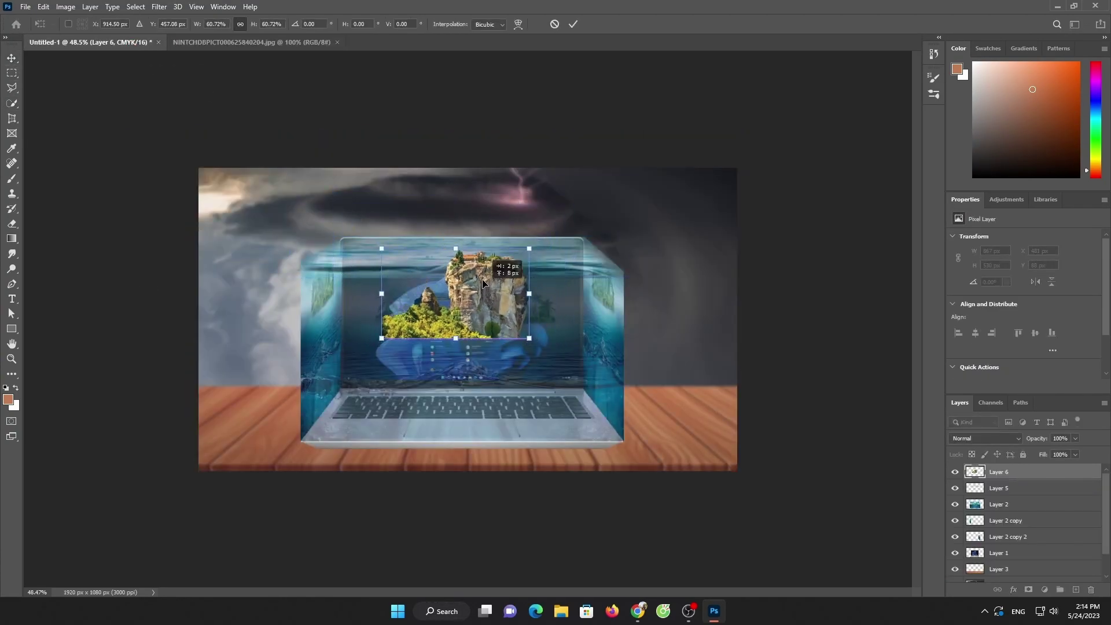
mouse_move(463, 278)
left_mouse_down()
mouse_move(485, 219)
mouse_move(519, 192)
left_mouse_up()
key("Return")
key("ctrl+0")
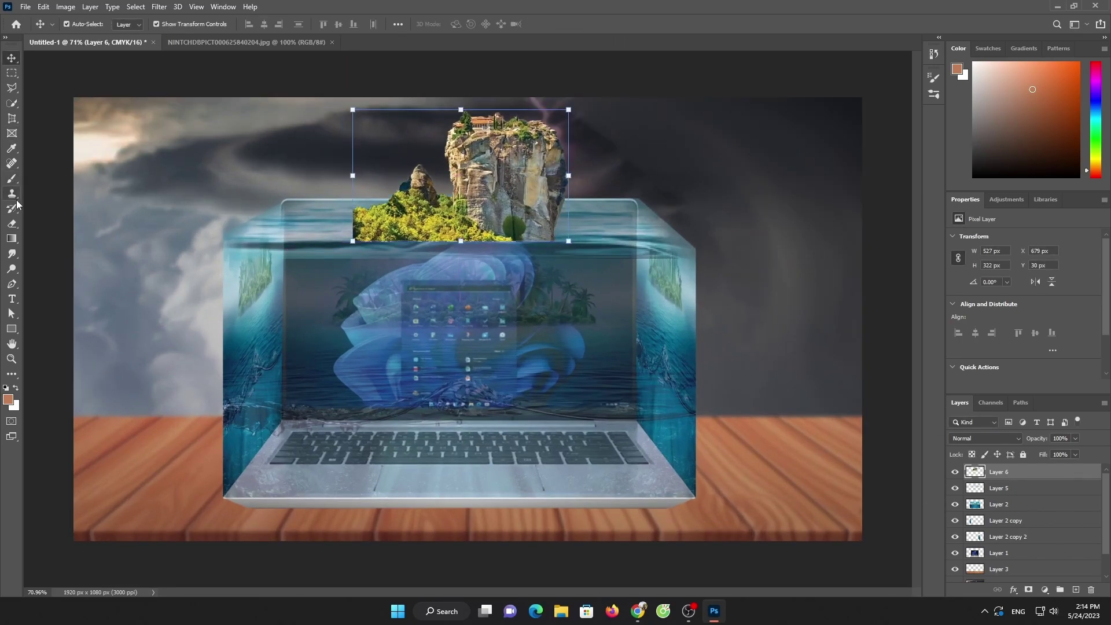
- Erase the rock's base so the water shows through
left_click(11, 224)
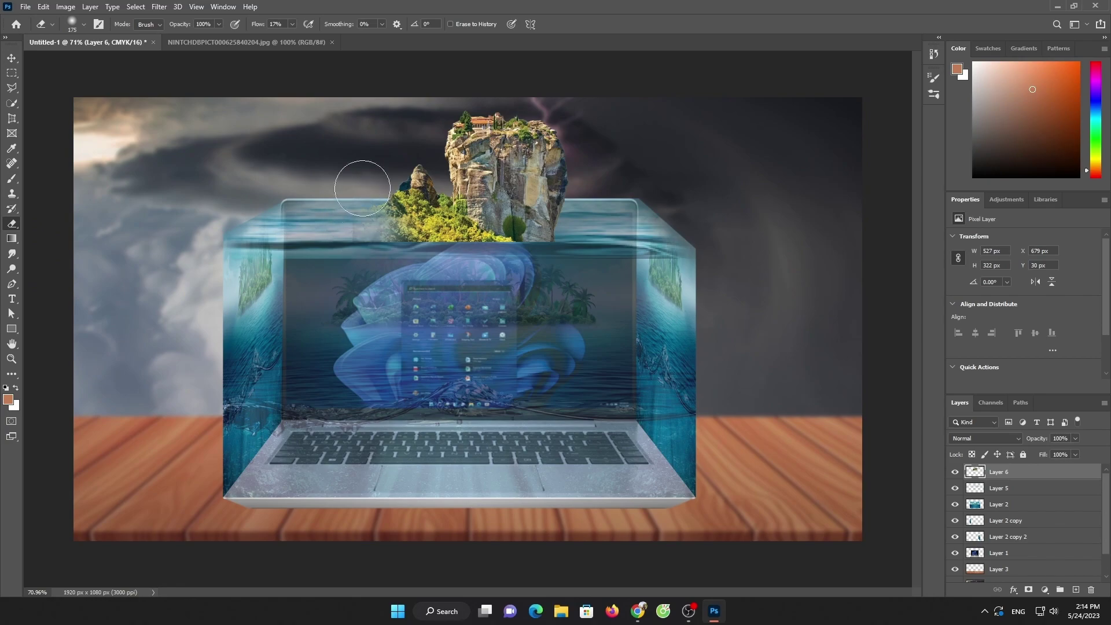
scroll(500, 263, "up", 3)
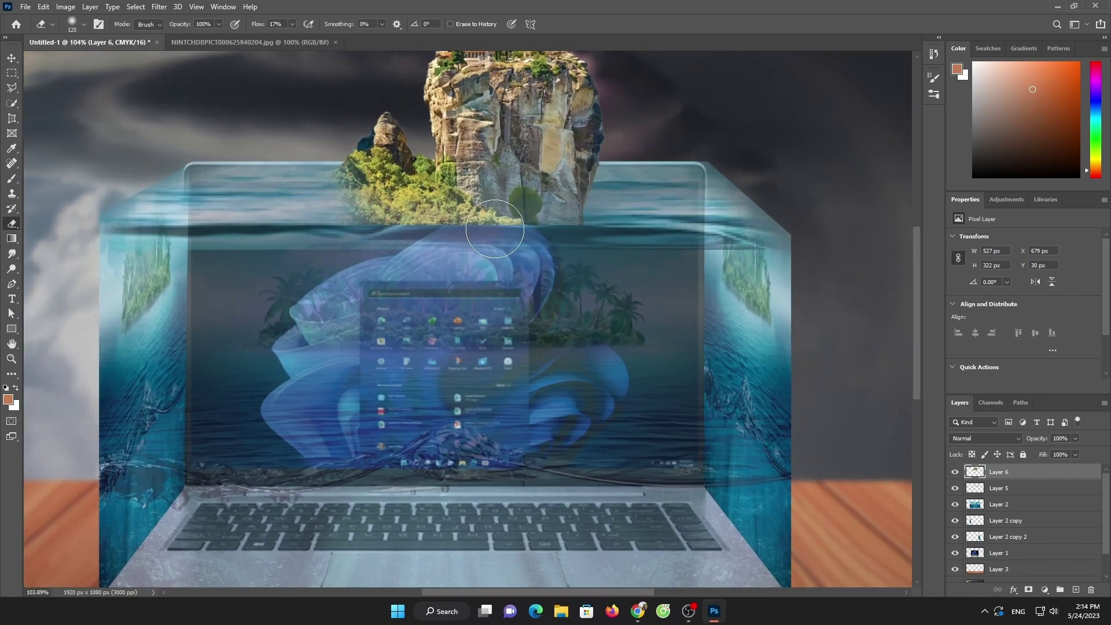
left_click_drag(490, 214, 587, 230)
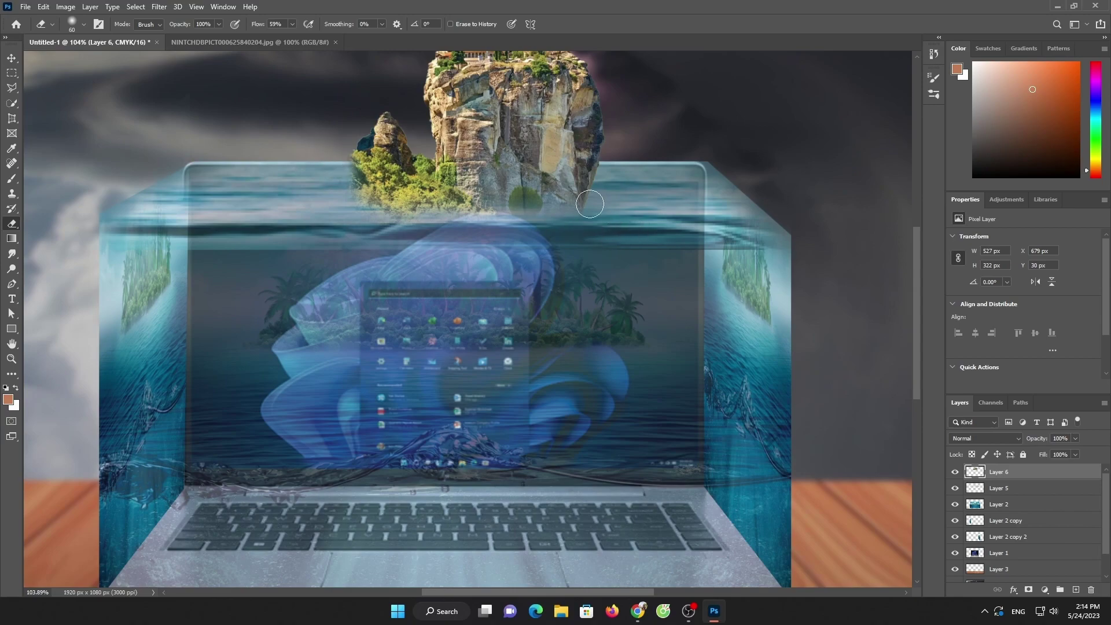
scroll(590, 204, "down", 5)
- Add a desaturating Hue/Saturation layer clipped to the rock, then close the rock photo
left_click(1044, 589)
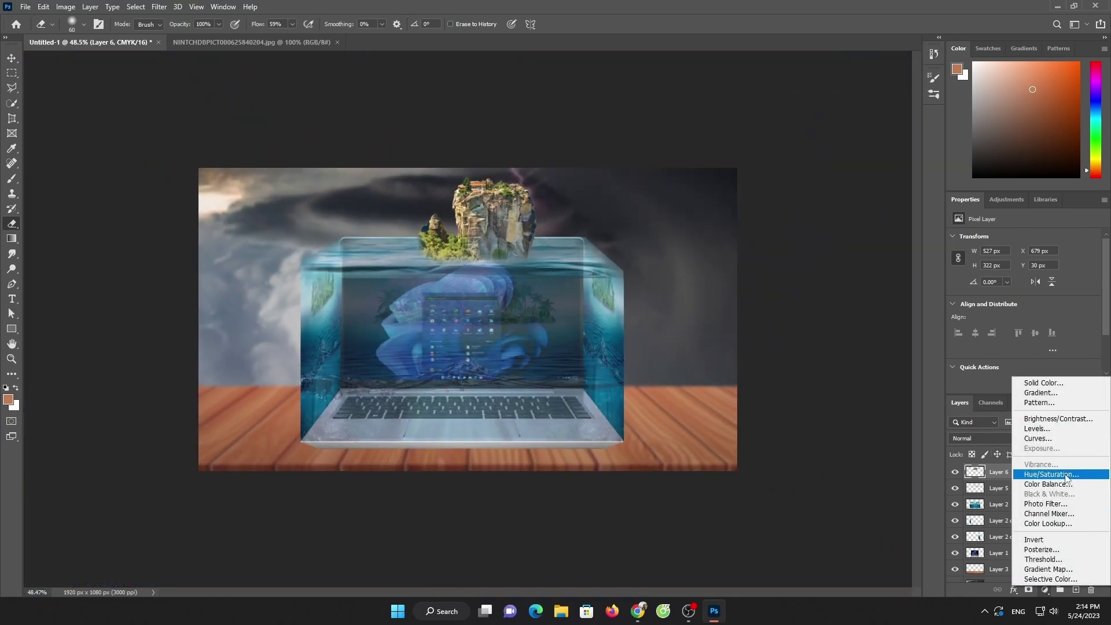
left_click(1022, 472)
left_click(1024, 387)
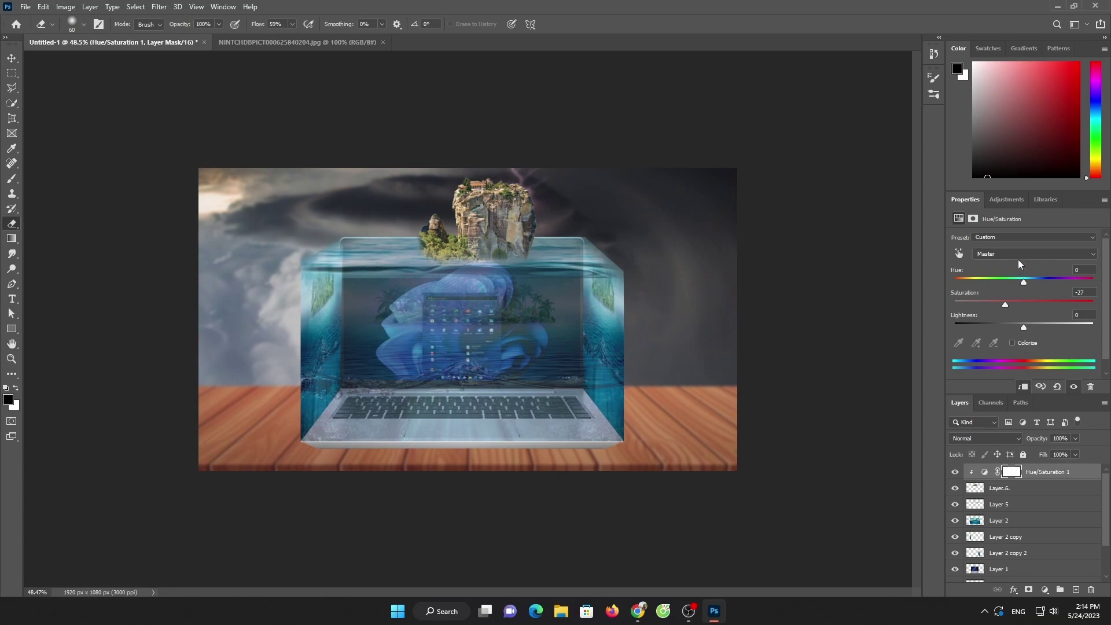
left_click(382, 41)
left_click(25, 6)
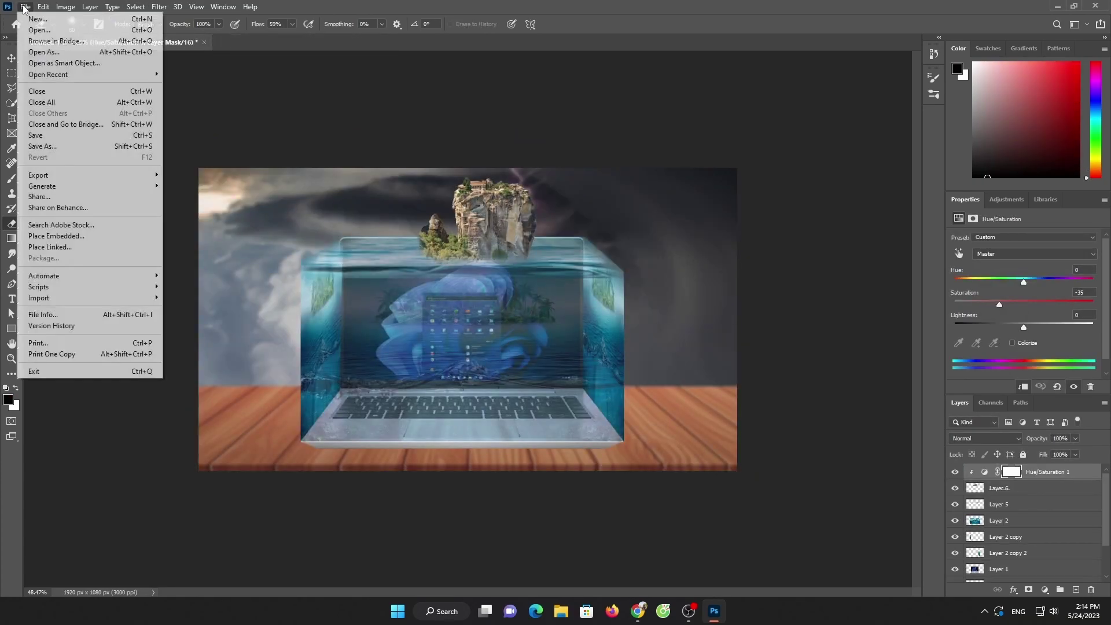
left_click(35, 33)
- Bring the whale PNG into Untitled-1, enlarge it over the laptop, set 84% opacity, and close its file
left_click(328, 139)
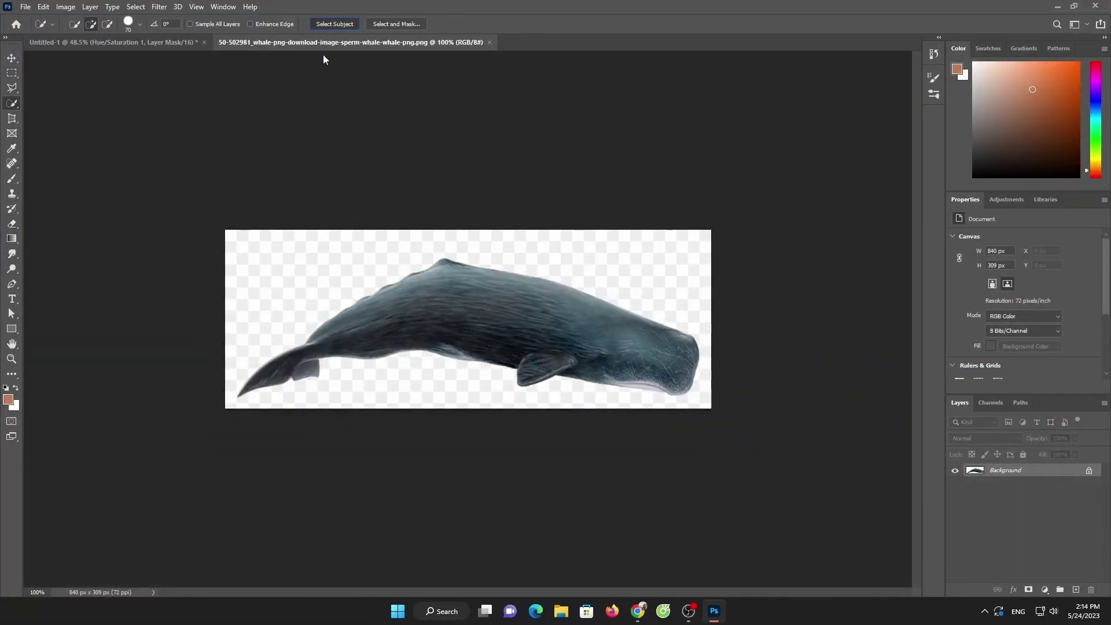
key("v")
left_click_drag(481, 277, 449, 339)
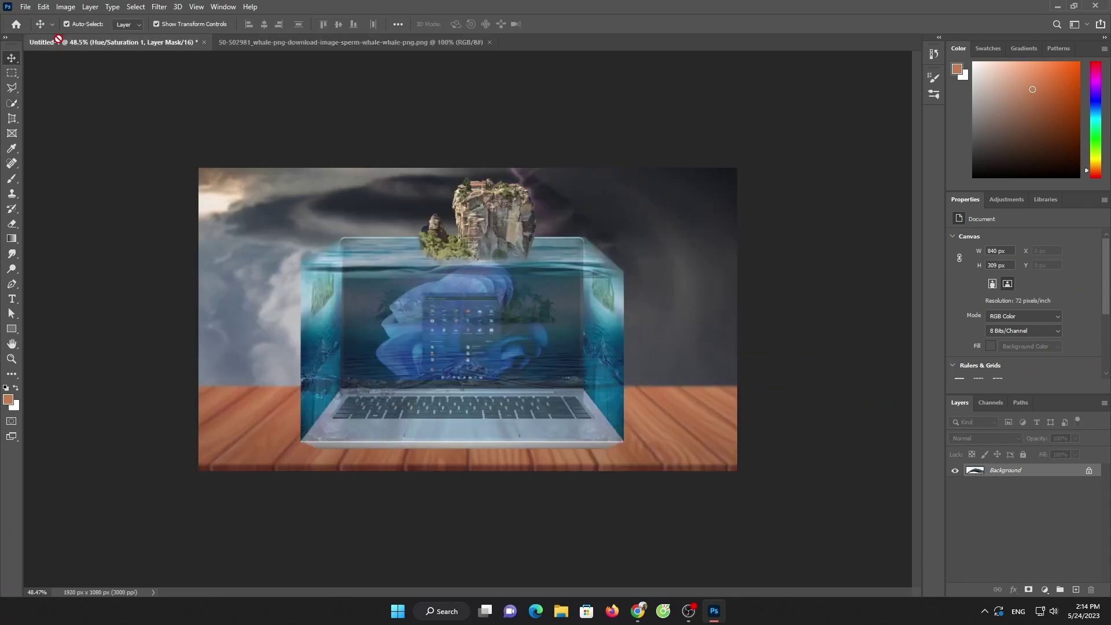
key("ctrl+t")
left_click_drag(558, 309, 602, 272)
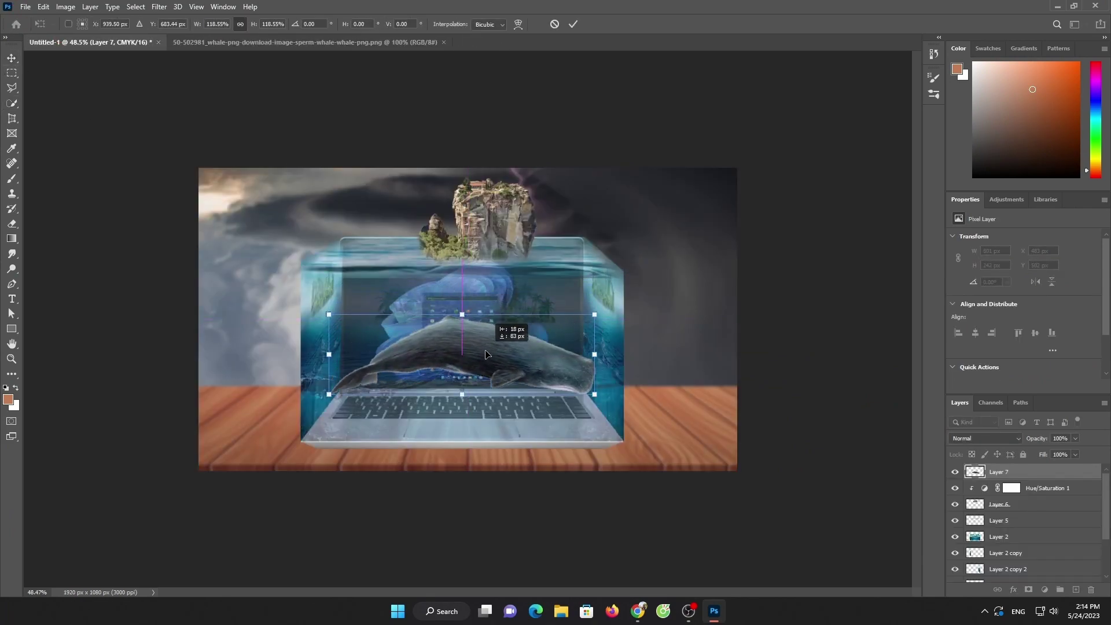
left_click_drag(498, 335, 485, 352)
left_click(573, 25)
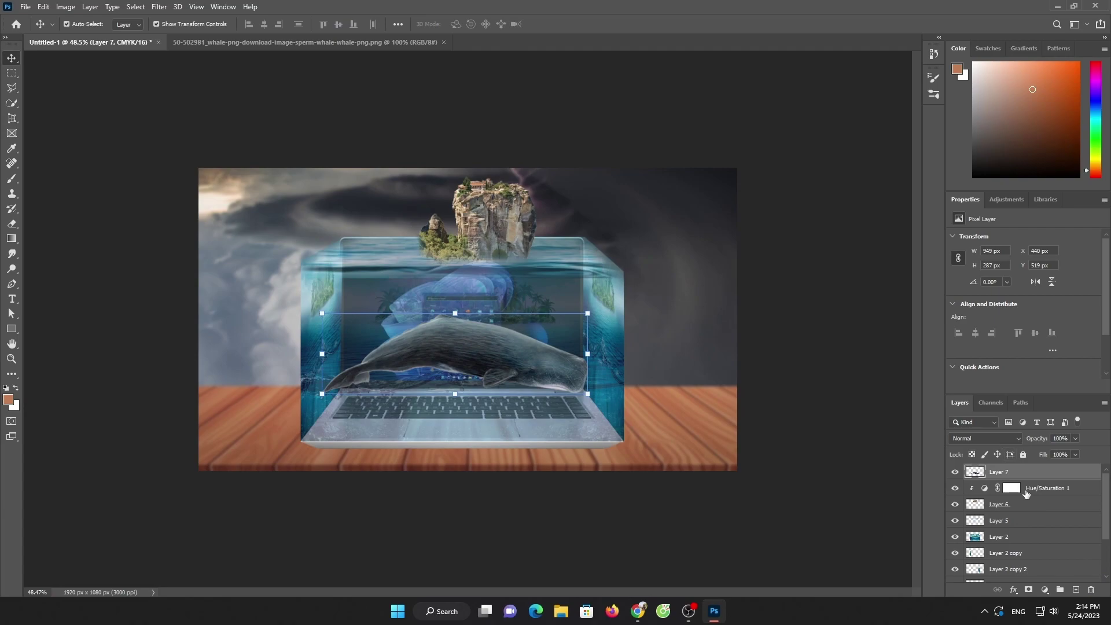
left_click_drag(1076, 439, 1062, 452)
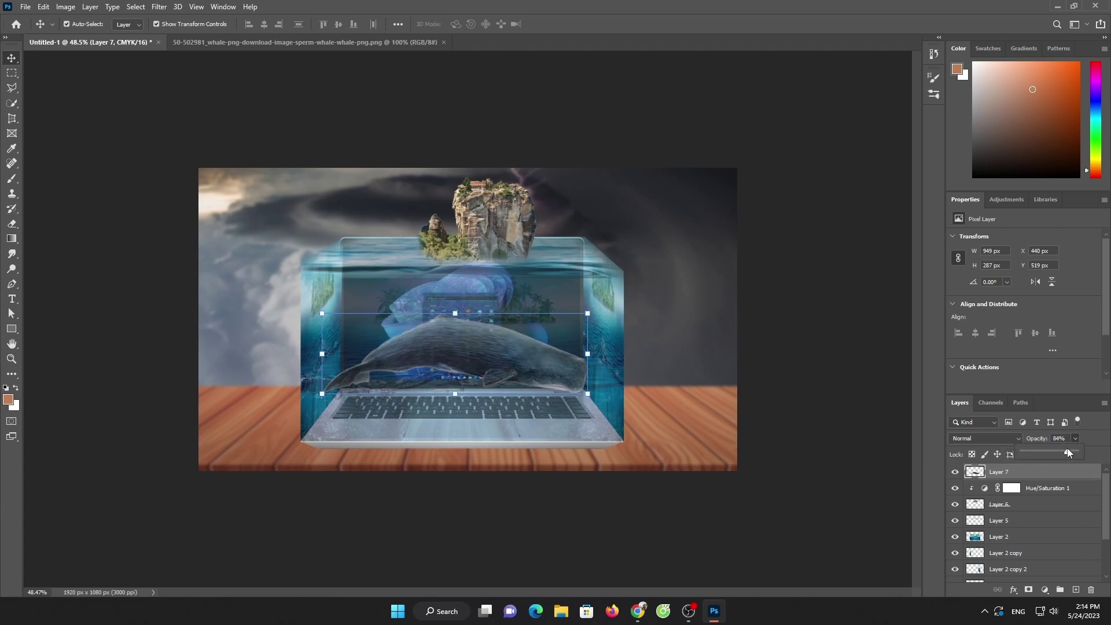
left_click(443, 42)
- Open the ocean wallpaper and drag it into the composition, accepting the bit-depth conversion
left_click(25, 6)
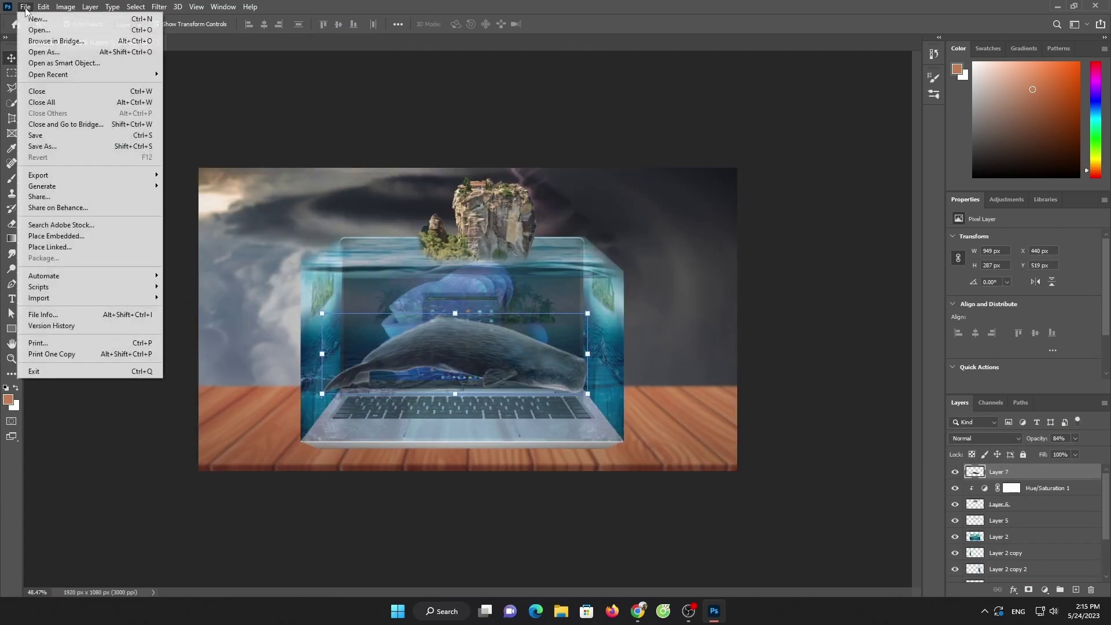
left_click(34, 30)
double_click(568, 127)
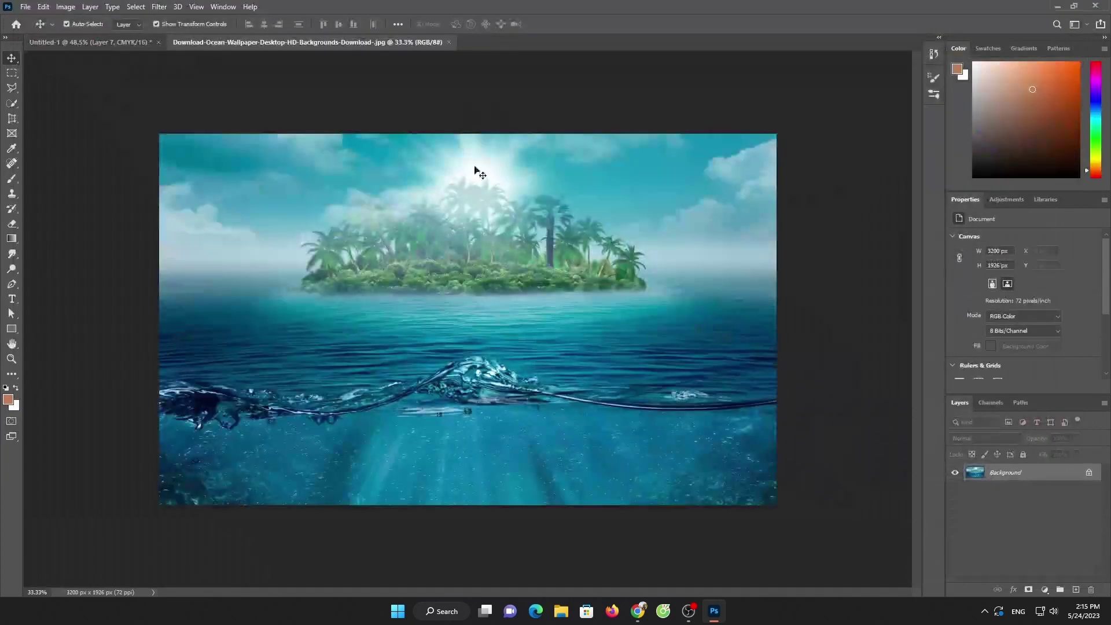
left_click_drag(108, 43, 440, 260)
left_click(538, 231)
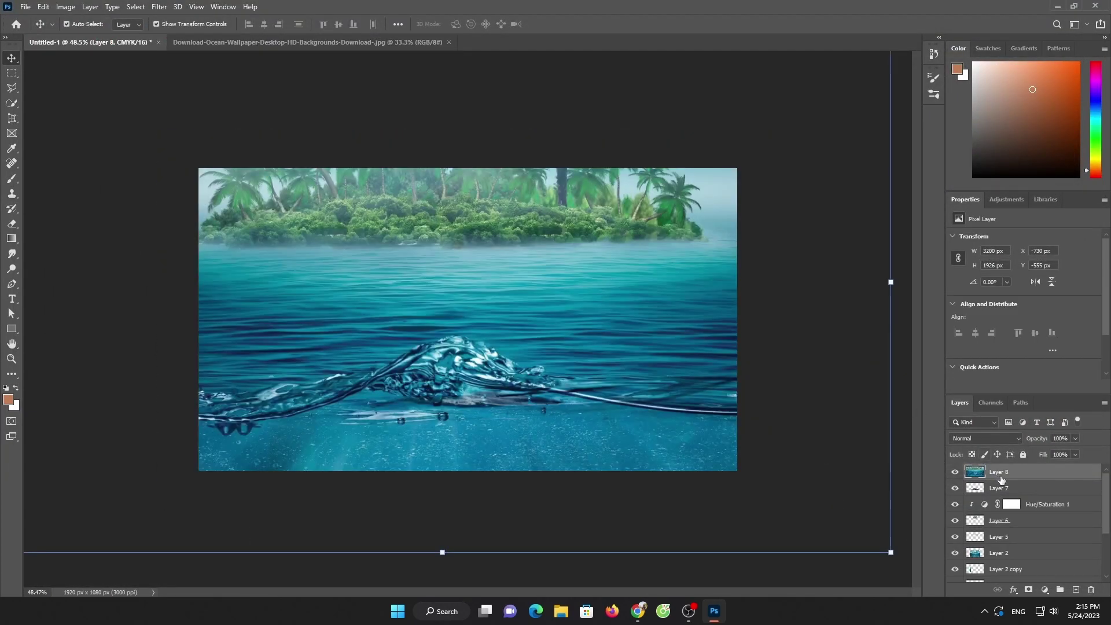
- Clip the ocean layer to the whale at about 26% opacity and adjust the whale's opacity
right_click(1019, 472)
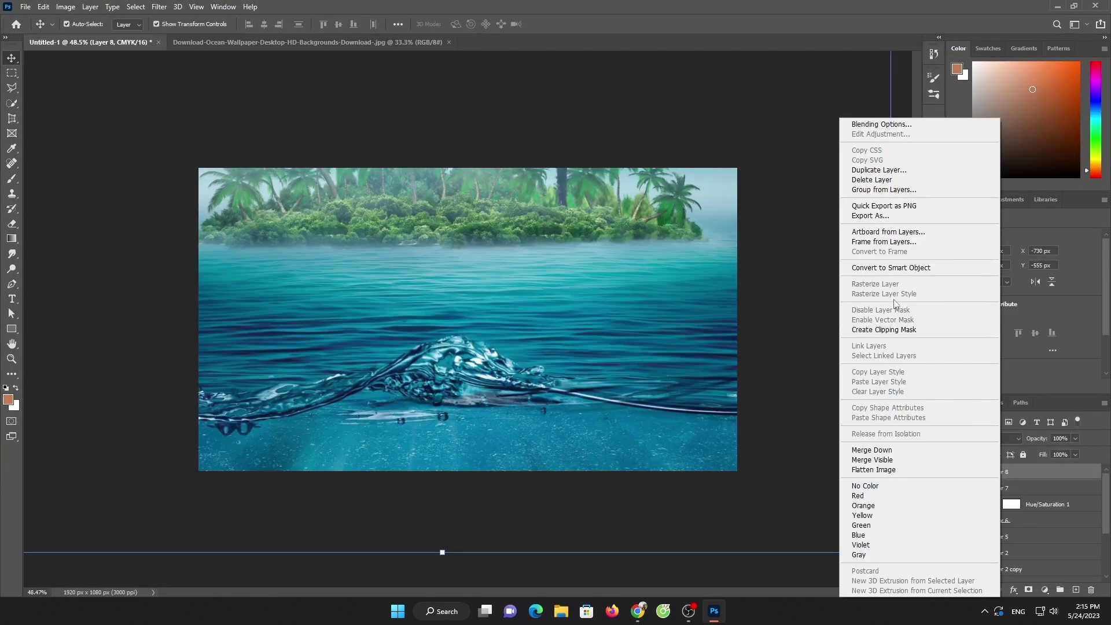
left_click(894, 329)
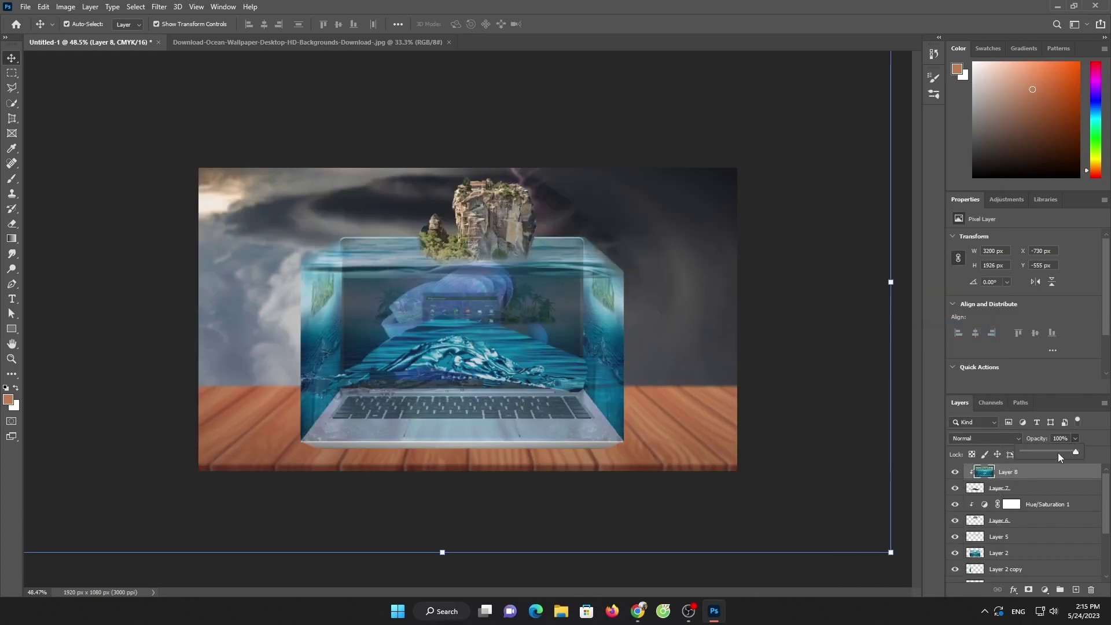
left_click_drag(1058, 452, 1028, 449)
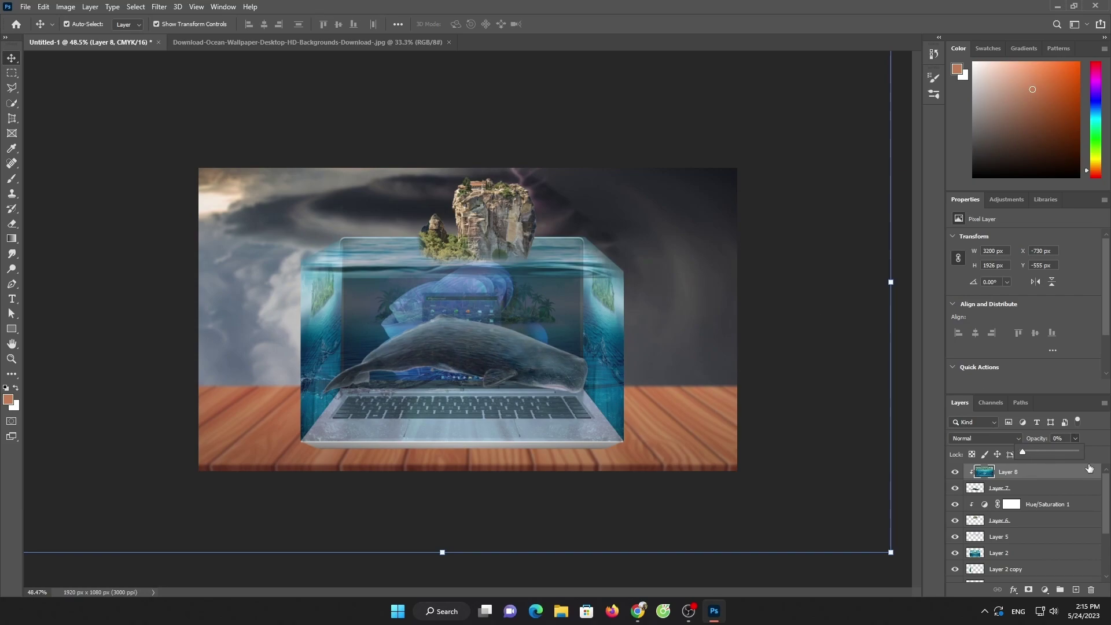
left_click_drag(1036, 450, 1038, 450)
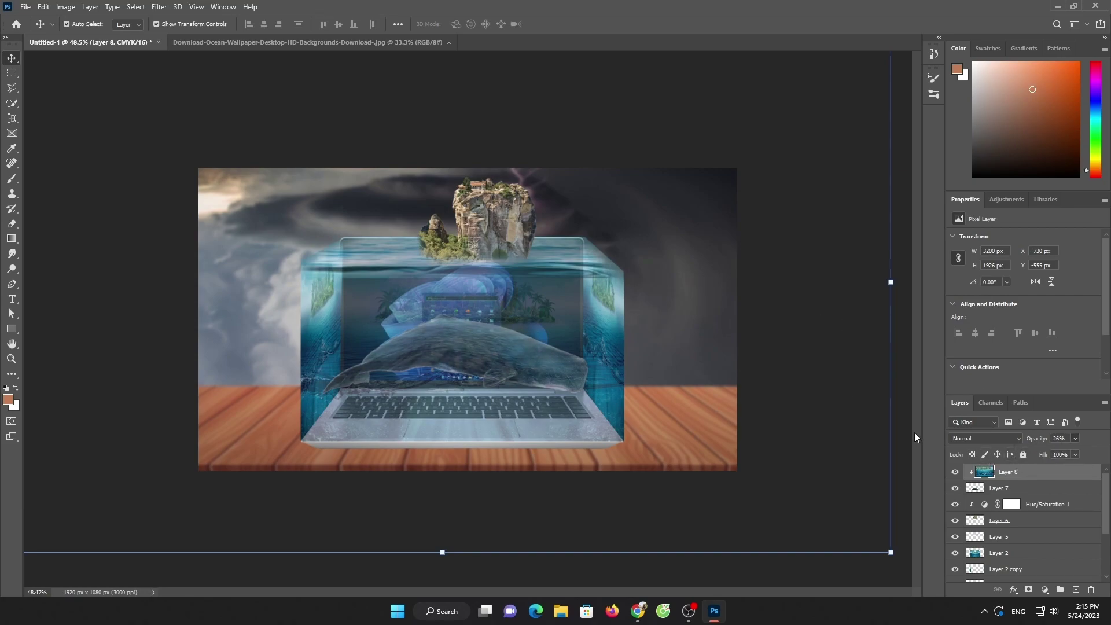
left_click(1038, 487)
left_click(1075, 438)
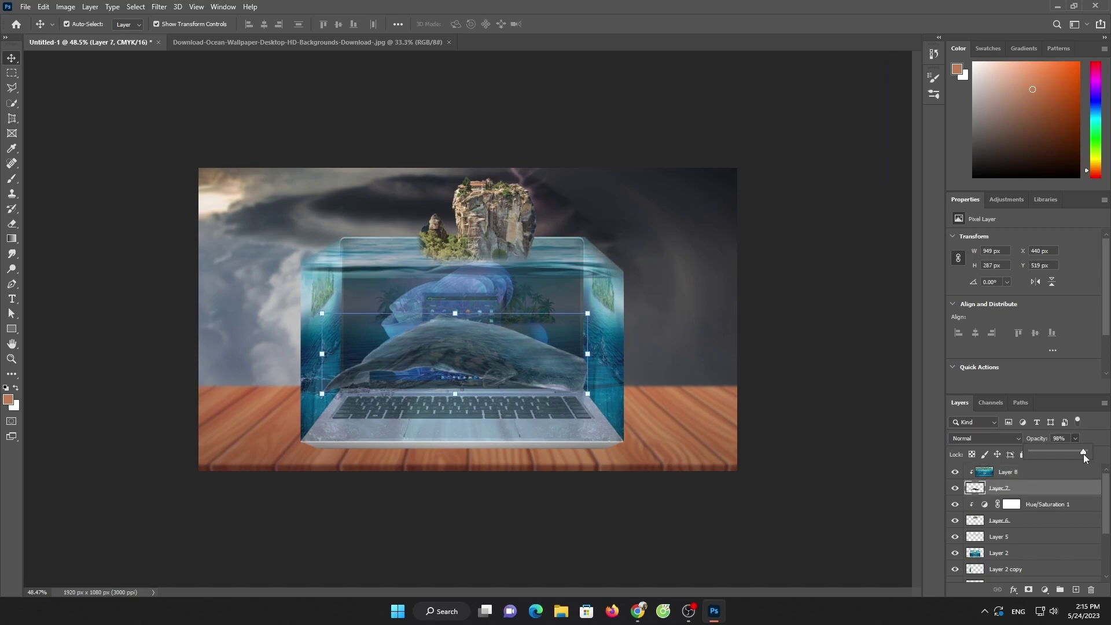
scroll(609, 437, "down", 2)
left_click(584, 421)
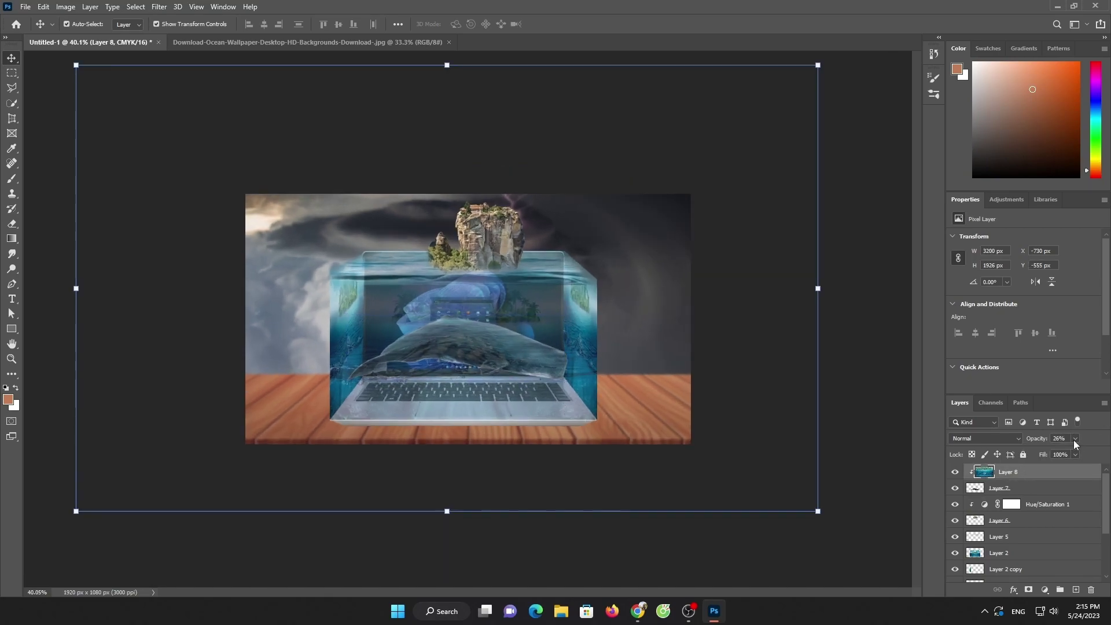
- Open the mountain image and drag it into the laptop scene
left_click(418, 41)
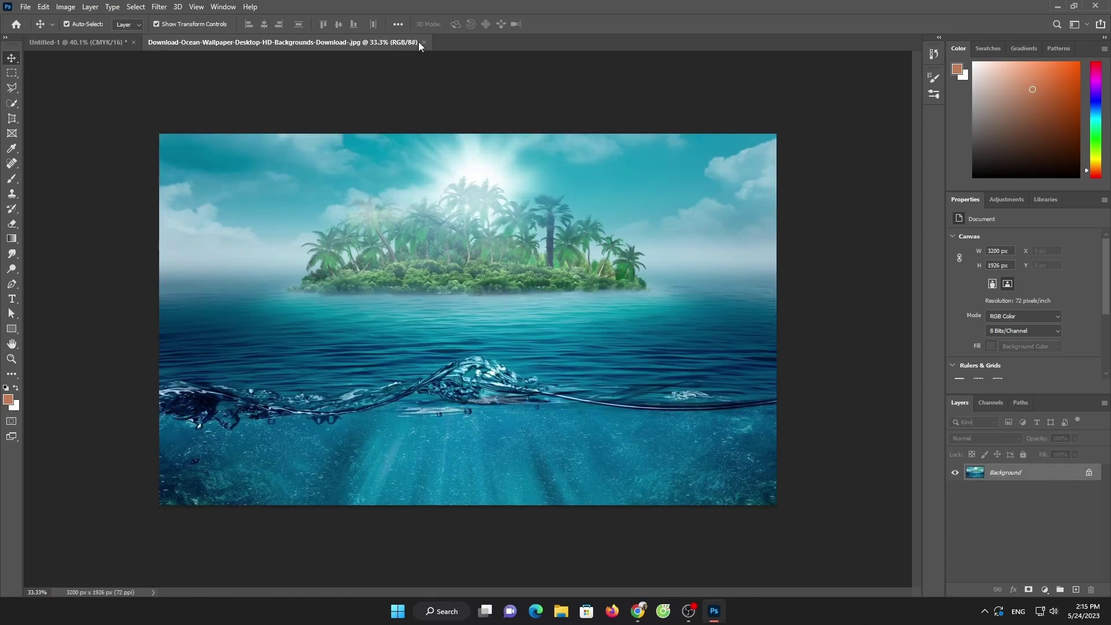
left_click(26, 8)
left_click(36, 33)
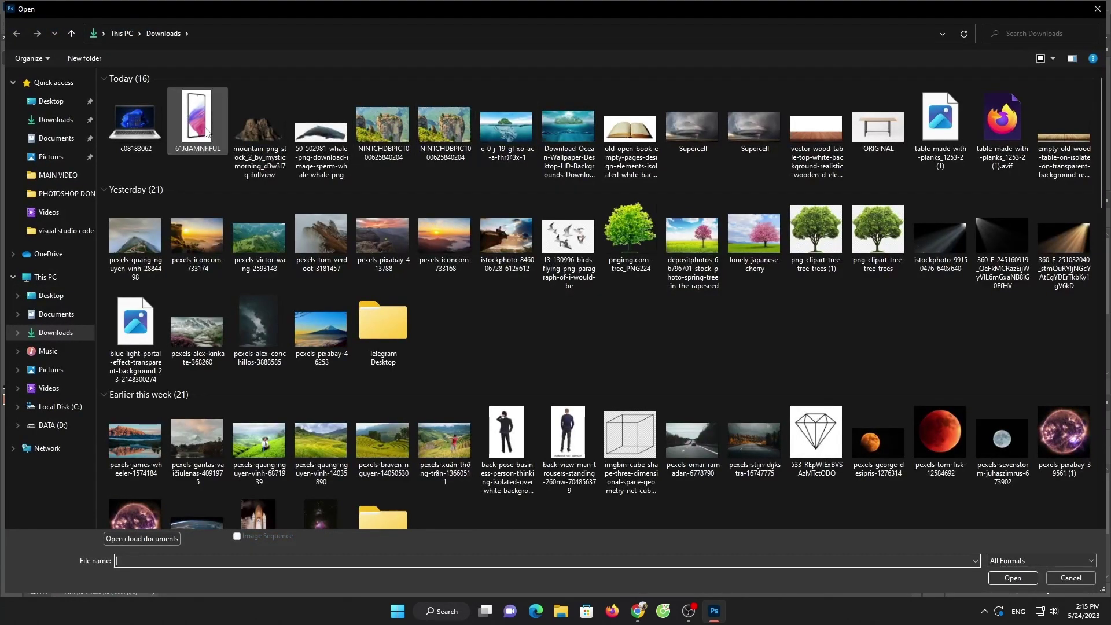
double_click(198, 116)
mouse_move(95, 50)
left_mouse_down()
mouse_move(457, 241)
mouse_move(492, 303)
left_mouse_up()
left_click(536, 286, "ctrl")
- Move the mountain down into the box and shrink it to about two-thirds size
left_click(530, 266, "ctrl")
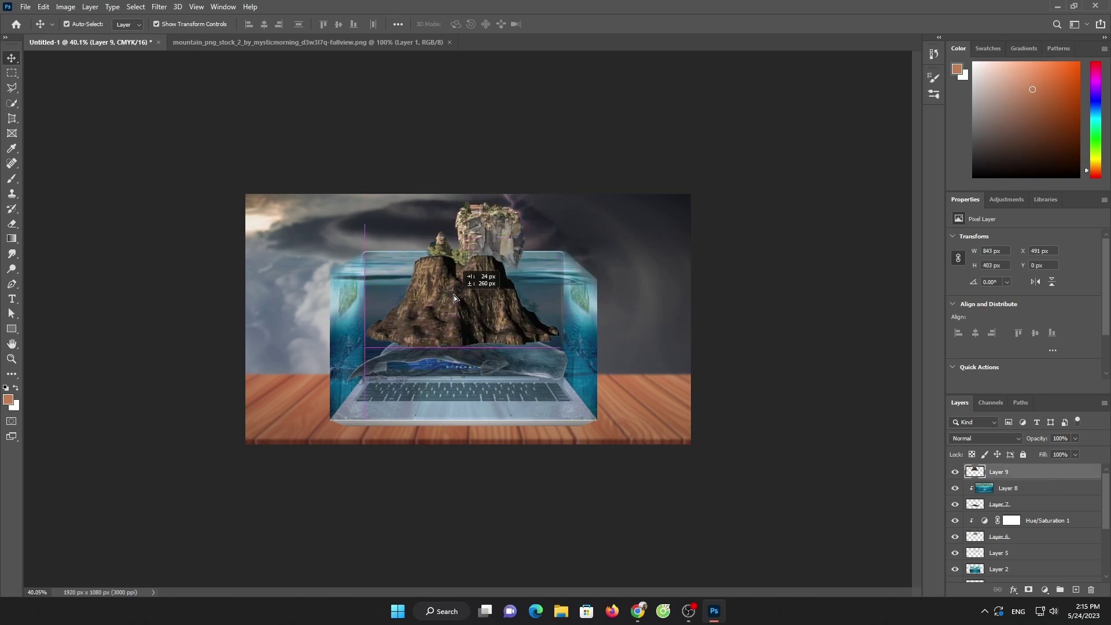
left_click_drag(578, 250, 539, 268)
mouse_move(439, 299)
left_mouse_down()
mouse_move(486, 301)
mouse_move(494, 287)
left_mouse_up()
key("Return")
scroll(486, 301, "up", 3)
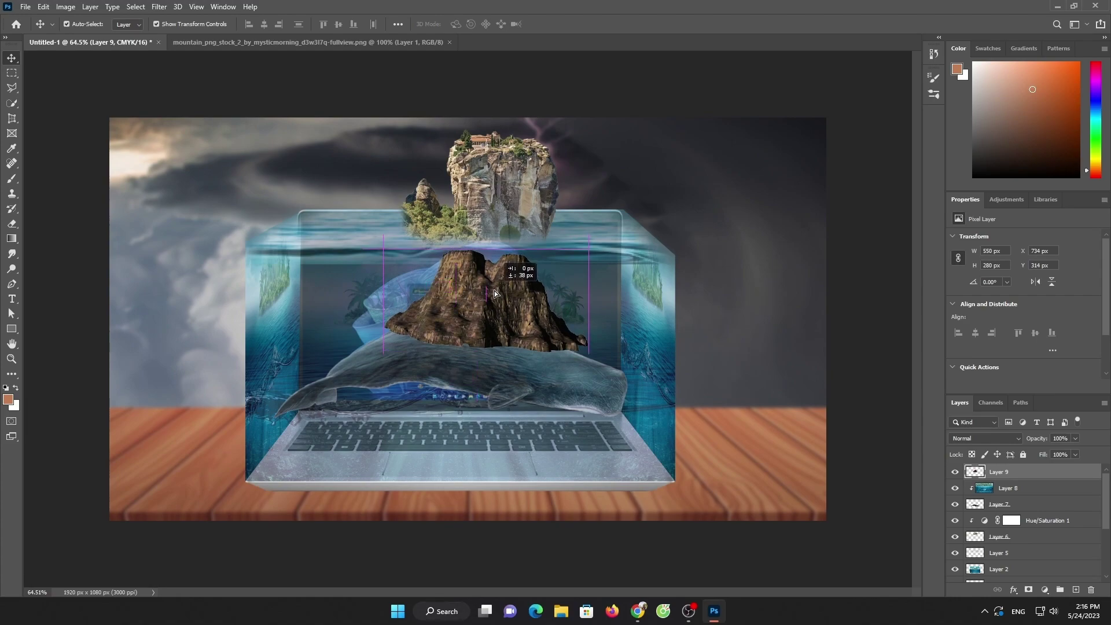
- Fade the rock layer partially and erase its peaks into the water
left_click(1074, 438)
left_click_drag(1077, 451, 1054, 452)
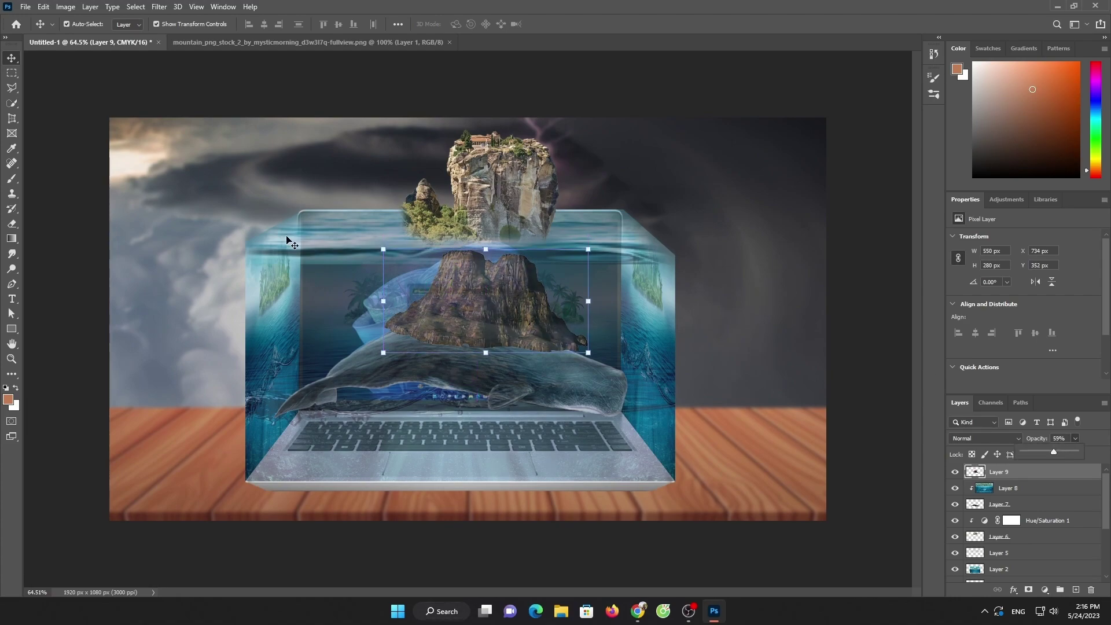
left_click(12, 222)
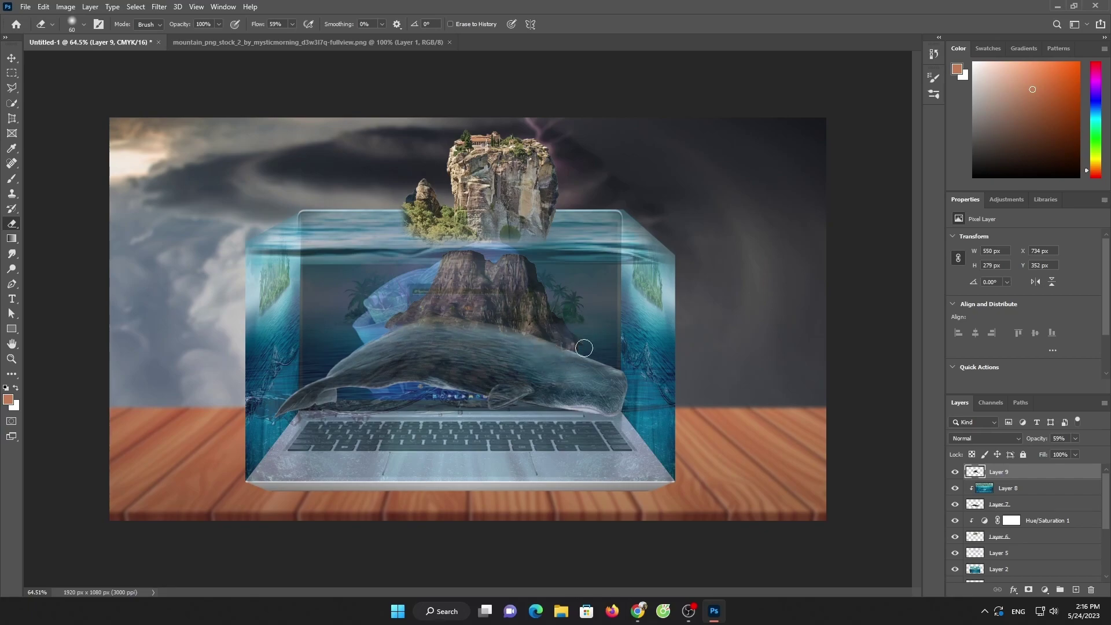
left_click_drag(442, 261, 405, 266)
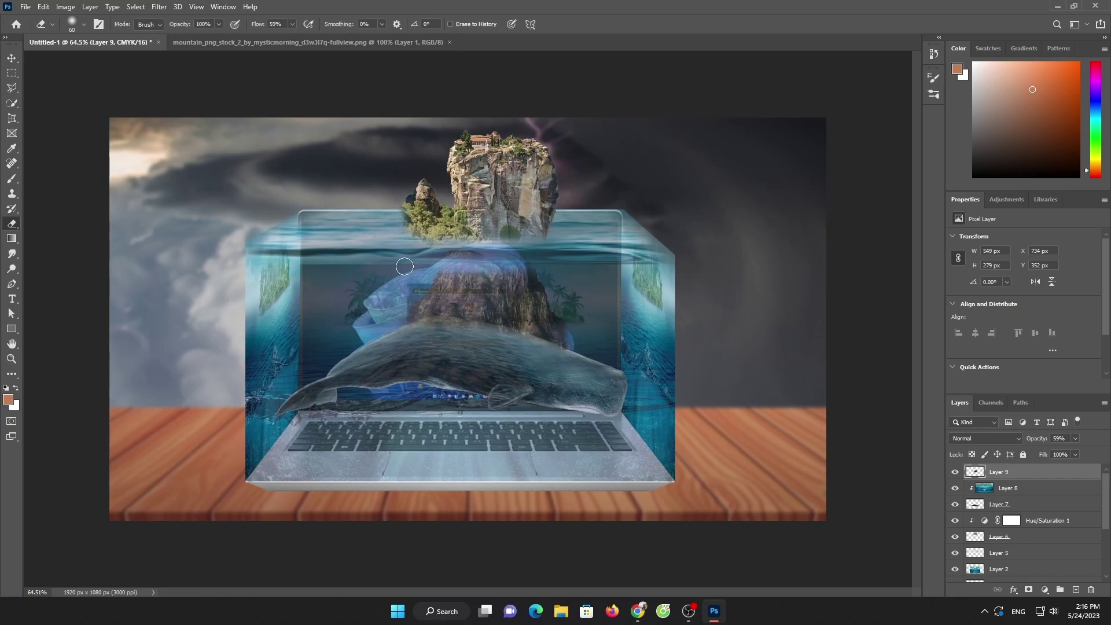
- Shift the rock down and slightly left at 49% opacity, then check Layers 7 and 8
key("v")
left_click_drag(505, 301, 500, 311)
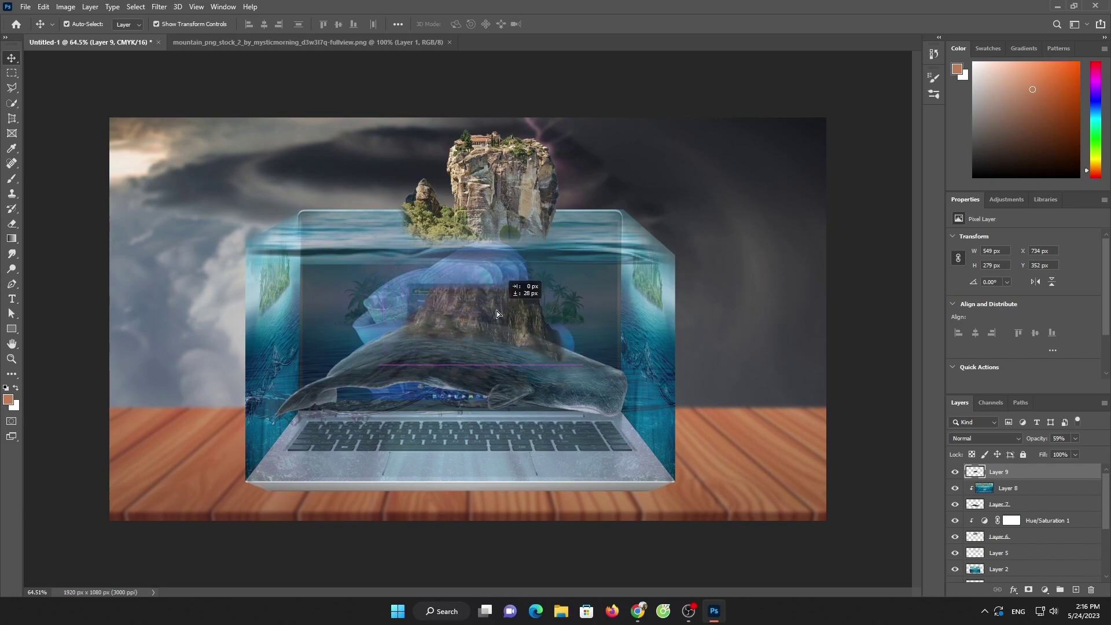
left_click_drag(1075, 443, 1066, 452)
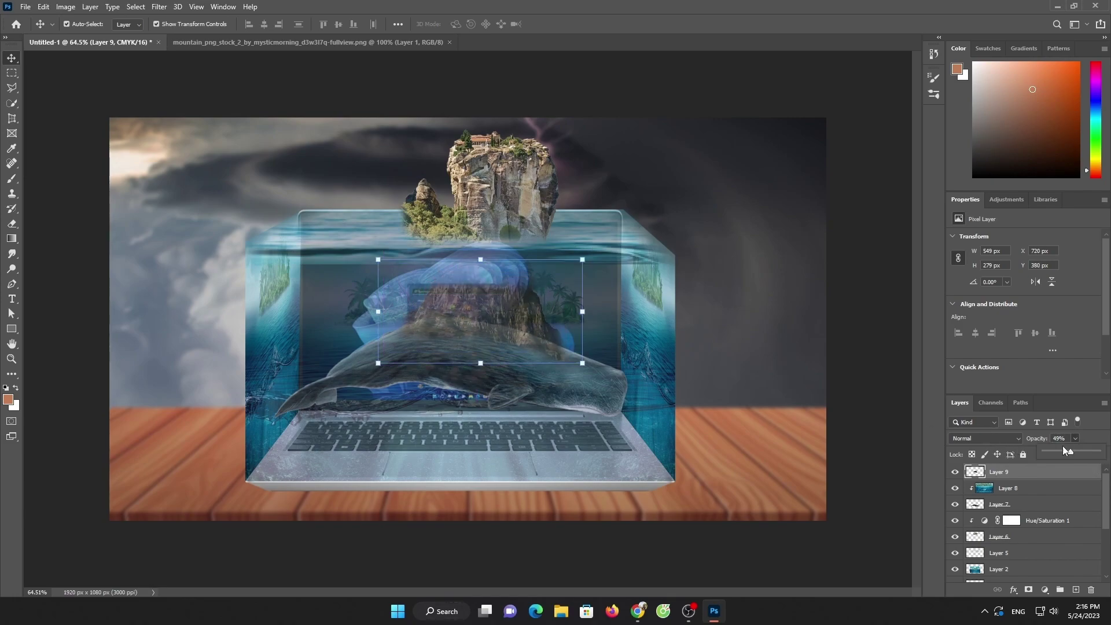
scroll(798, 308, "down", 1)
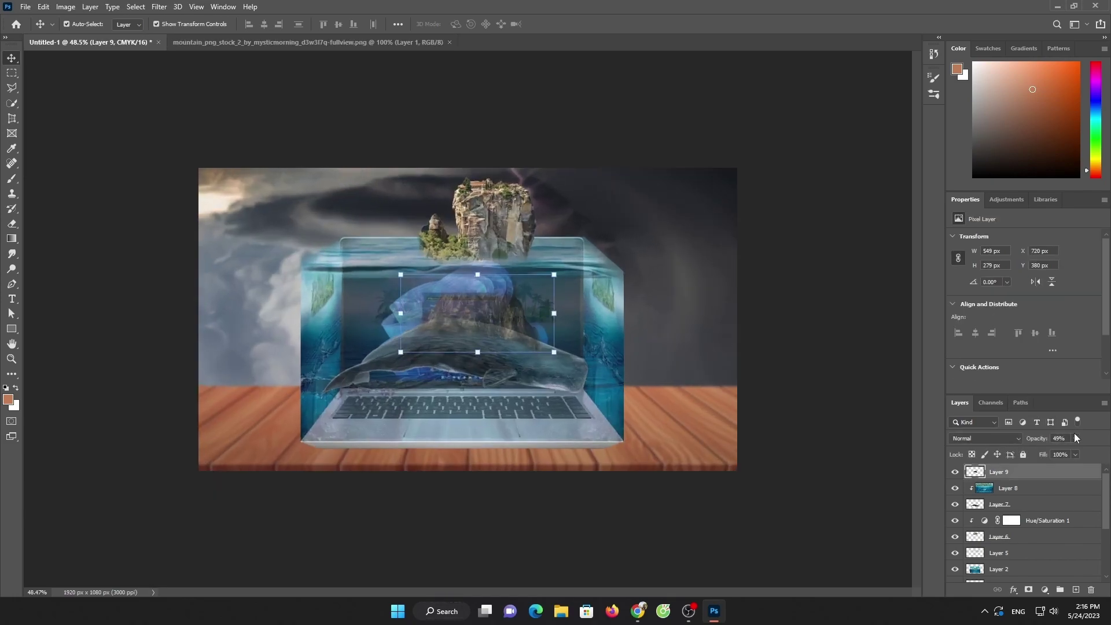
left_click(1007, 488)
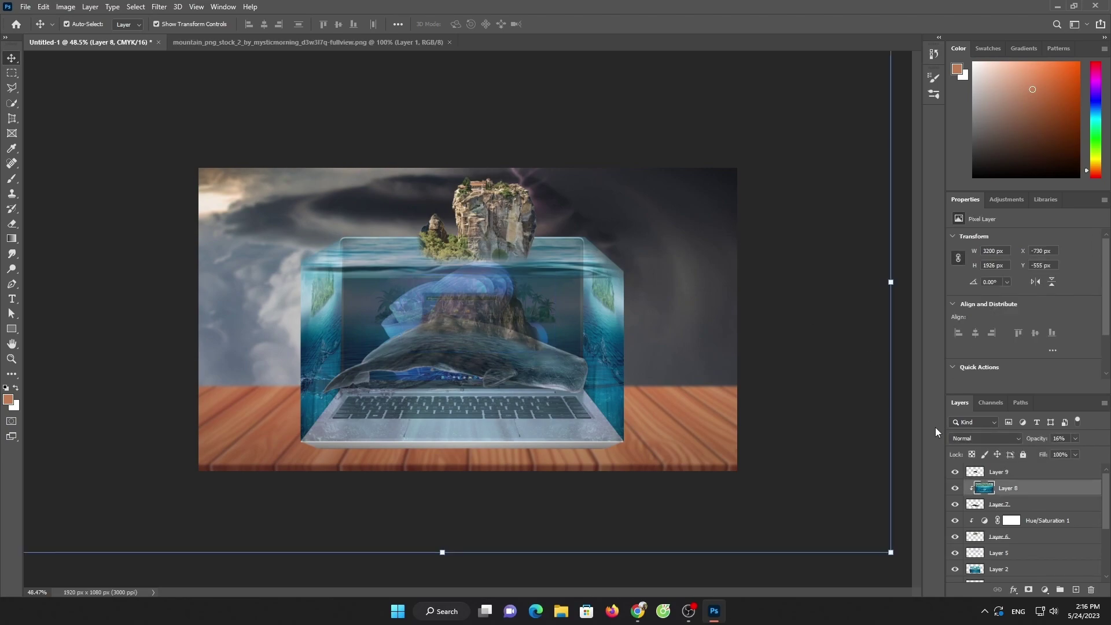
left_click(1006, 505)
left_click(1040, 482)
- Select Layer 2 and set the Eraser to size 500 with 18% flow
left_click(877, 357)
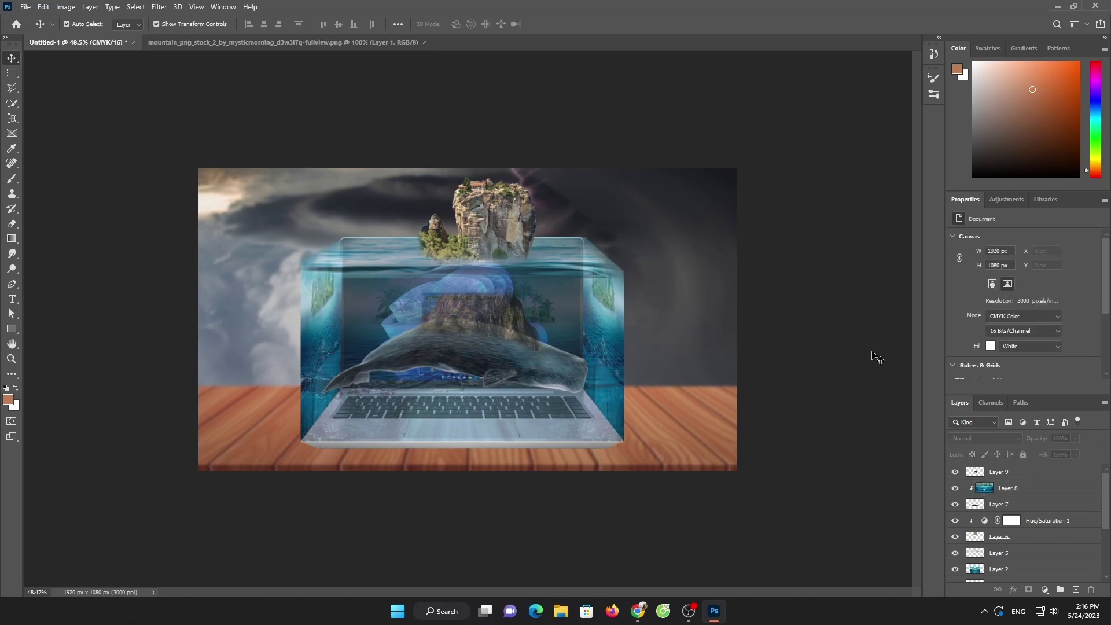
scroll(571, 342, "up", 1)
scroll(1018, 521, "down", 2)
left_click(999, 504)
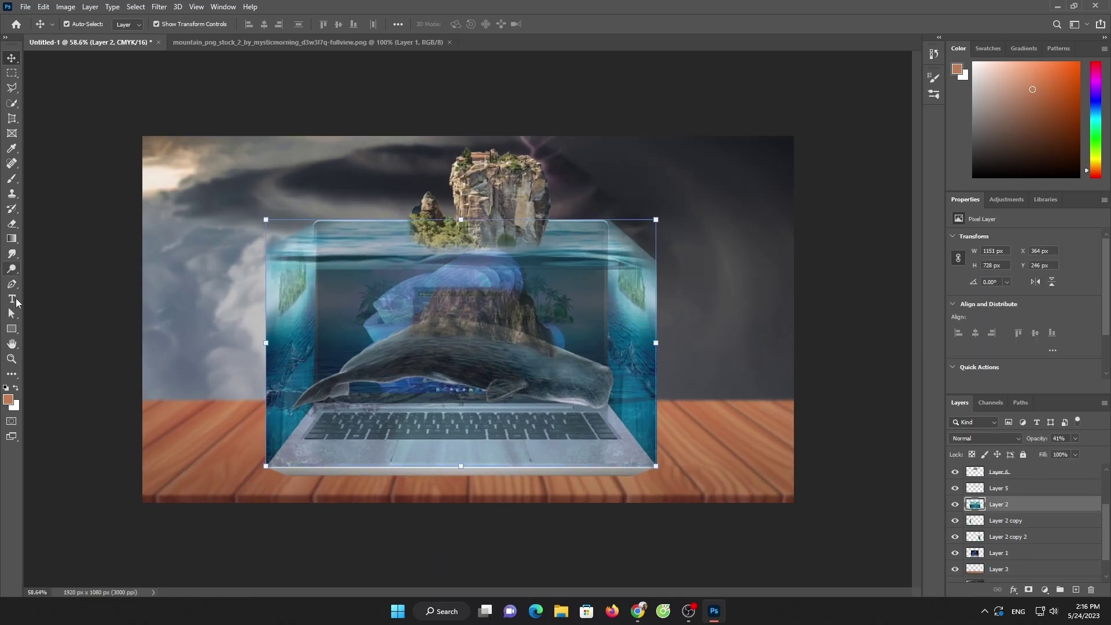
key("e")
key("bracketright")
key("bracketright")
key("bracketright")
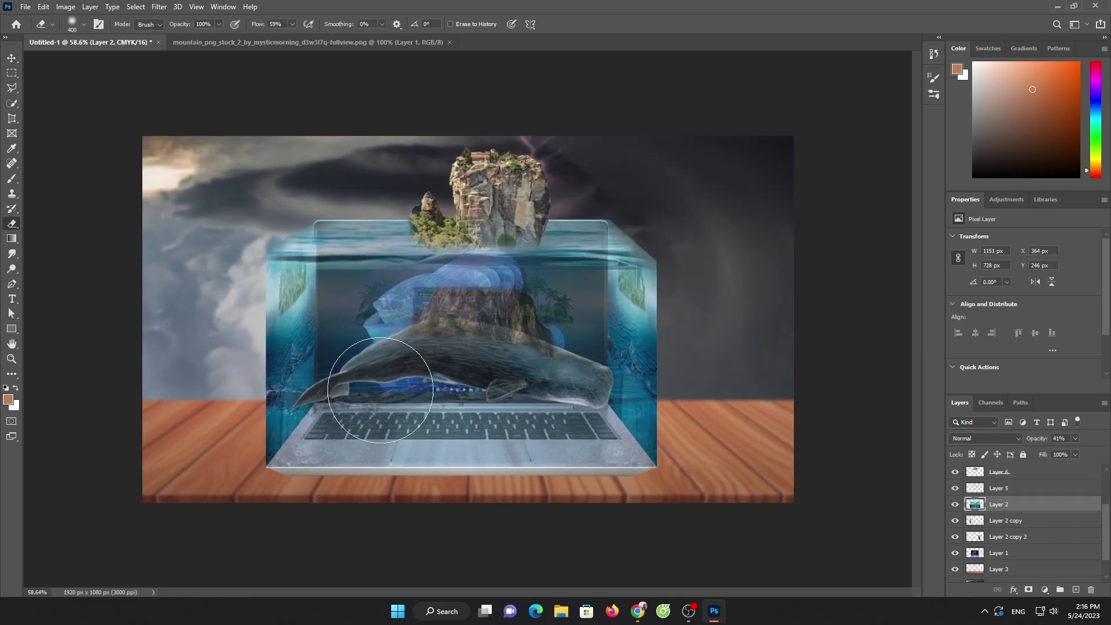
key("bracketright")
key("bracketright")
left_click(292, 24)
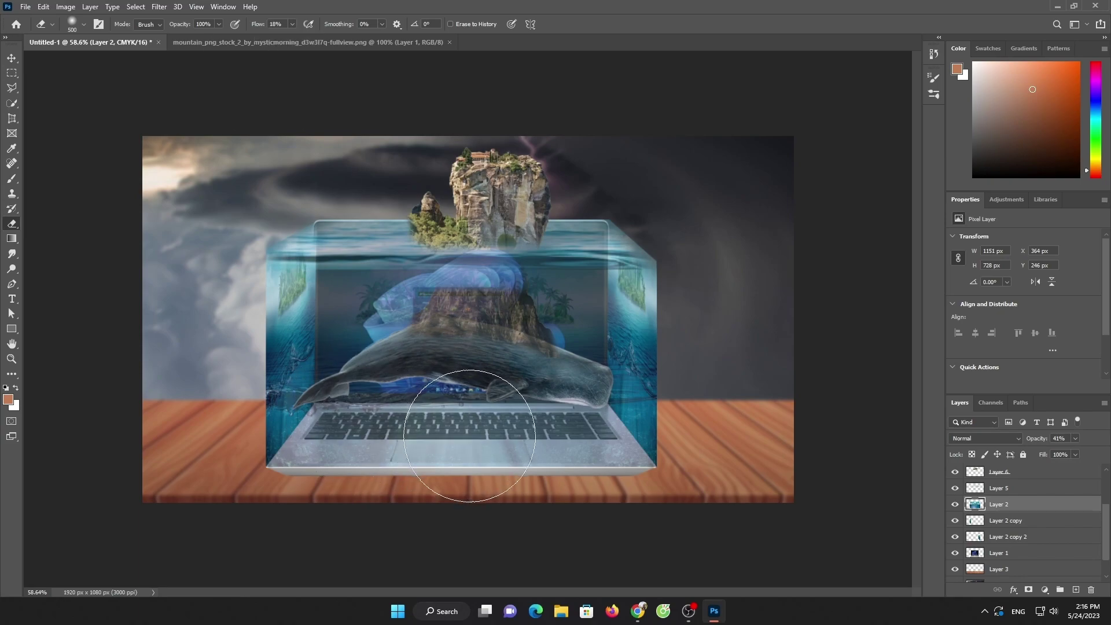
- Erase the water over the keyboard, then add a new empty layer above Layer 9
scroll(674, 322, "down", 3)
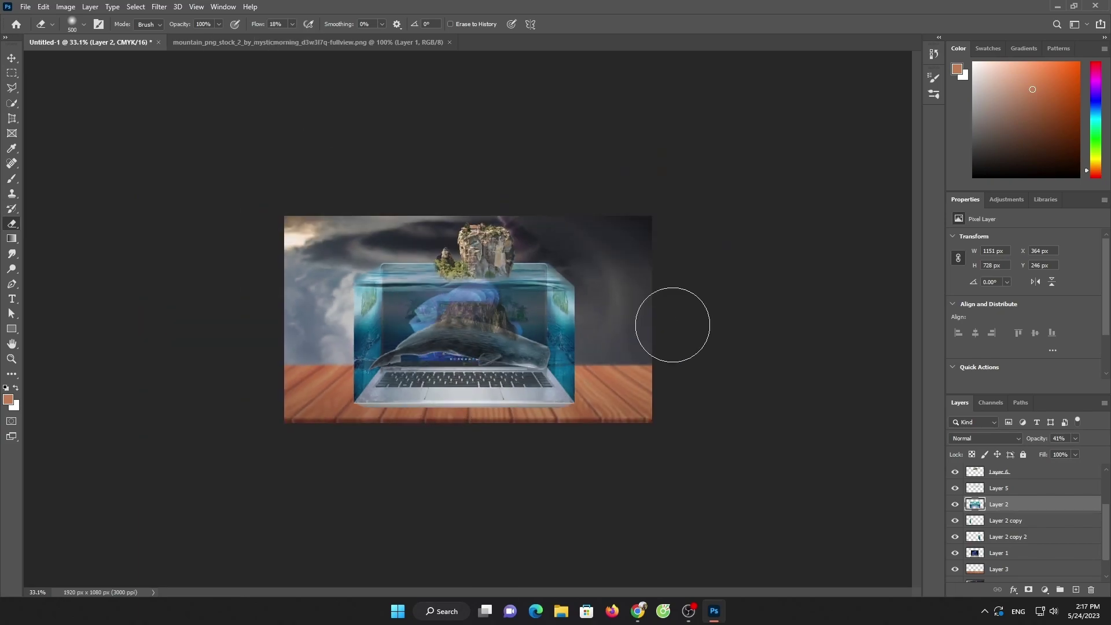
scroll(1019, 486, "up", 2)
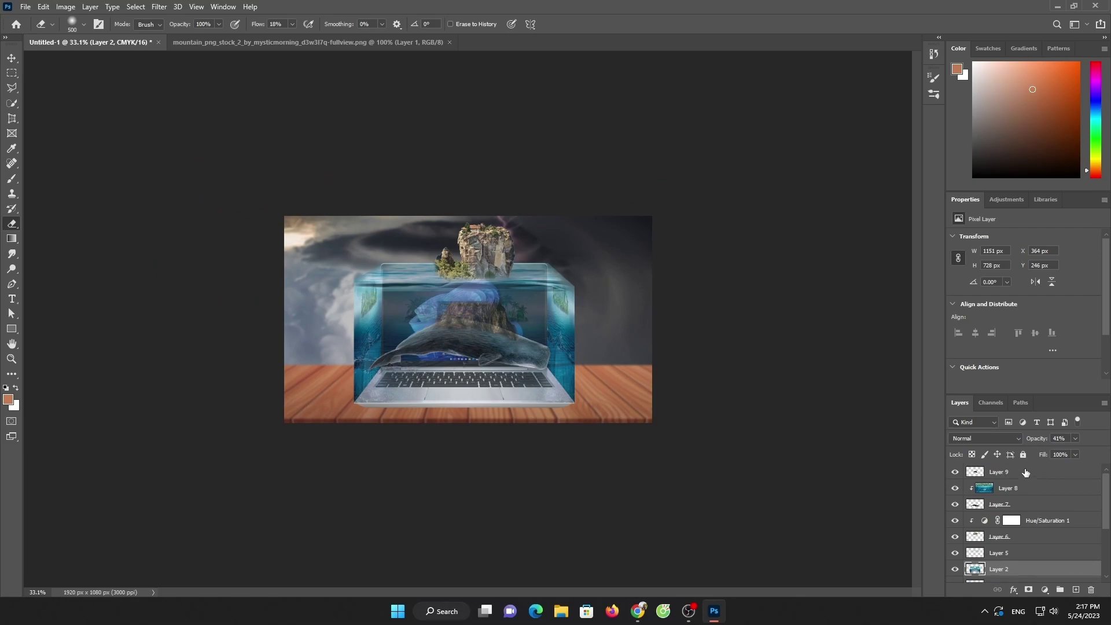
left_click(1044, 472)
left_click(1076, 589)
- Paint a brownish tint over the whole image on Layer 10 with a large brush
key("b")
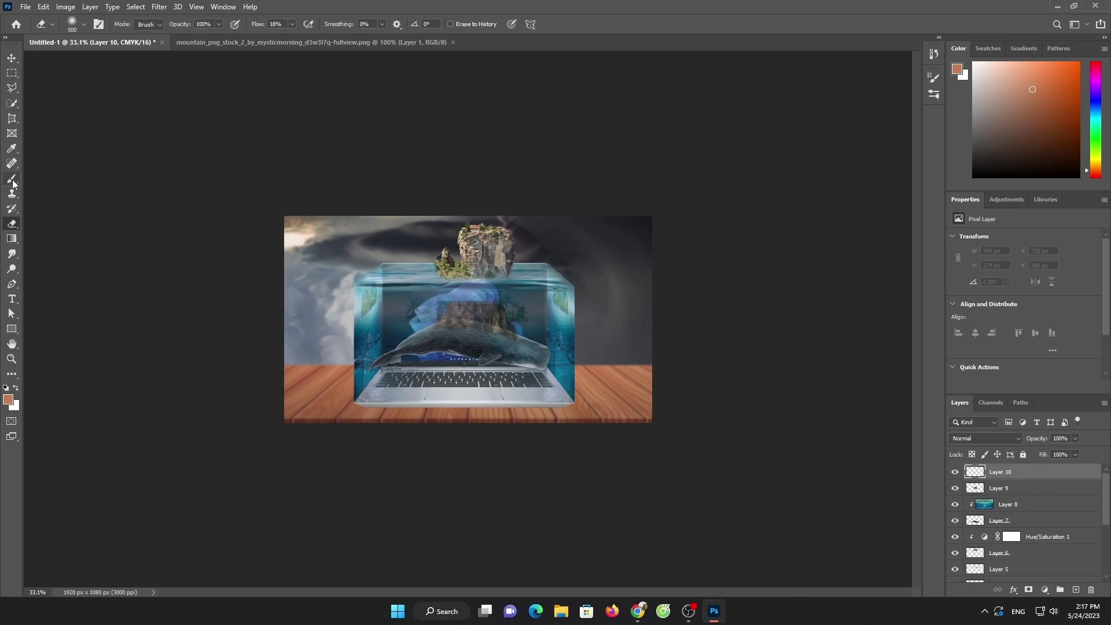
left_click_drag(501, 292, 297, 347)
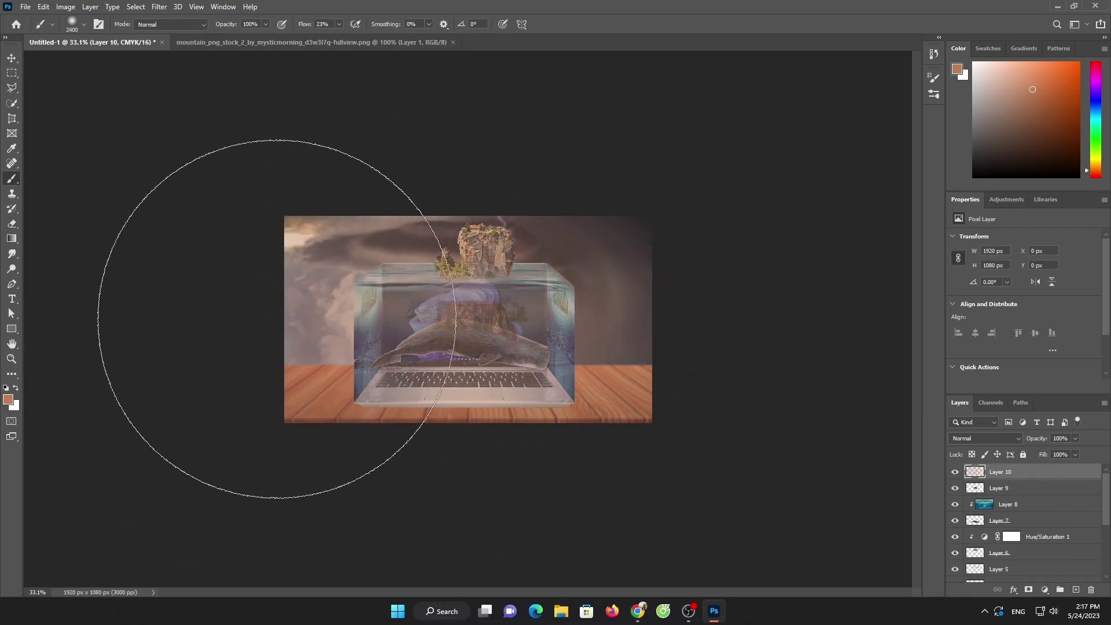
left_click(984, 438)
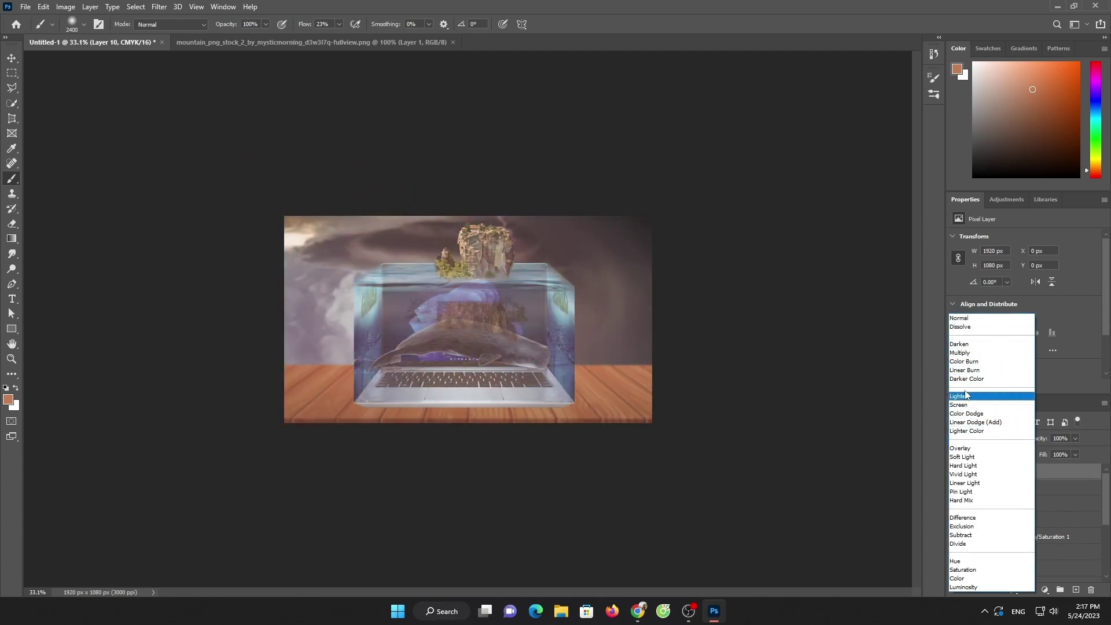
left_click(984, 396)
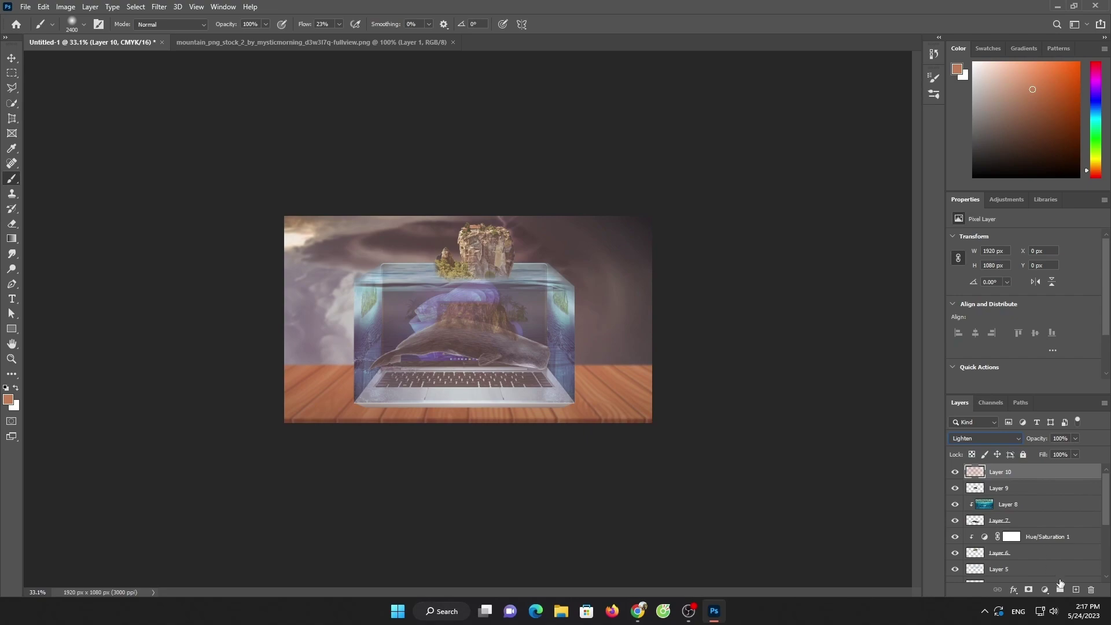
- Add a Brightness/Contrast layer at brightness 45, contrast 21, and set the tint layer to Darken
left_click(1044, 589)
left_click(984, 417)
left_click_drag(1024, 270, 1032, 271)
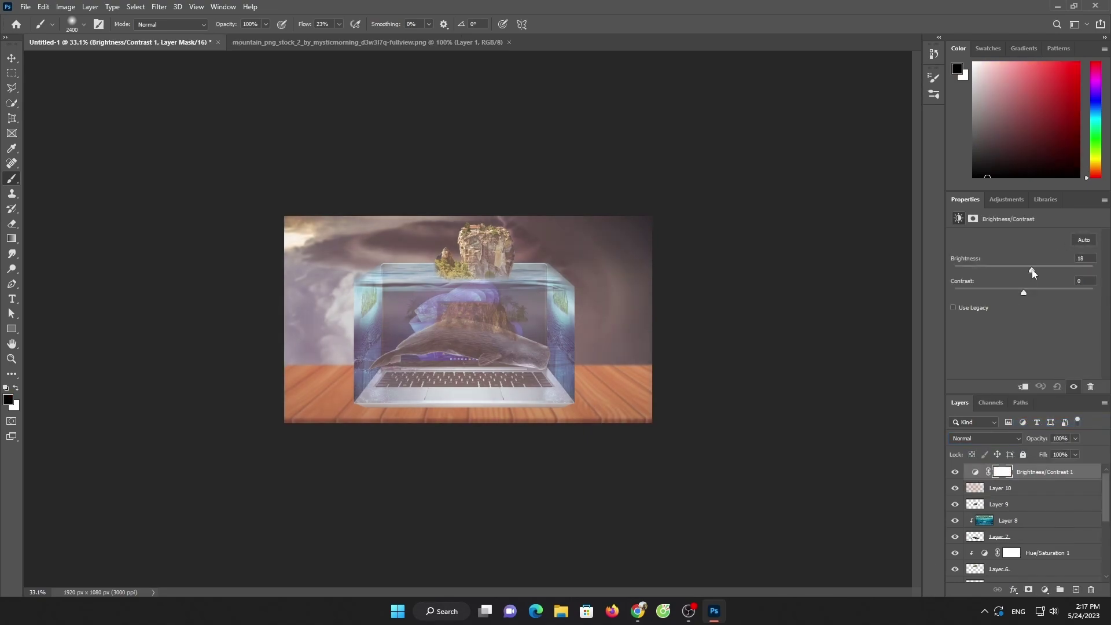
left_click(1007, 487)
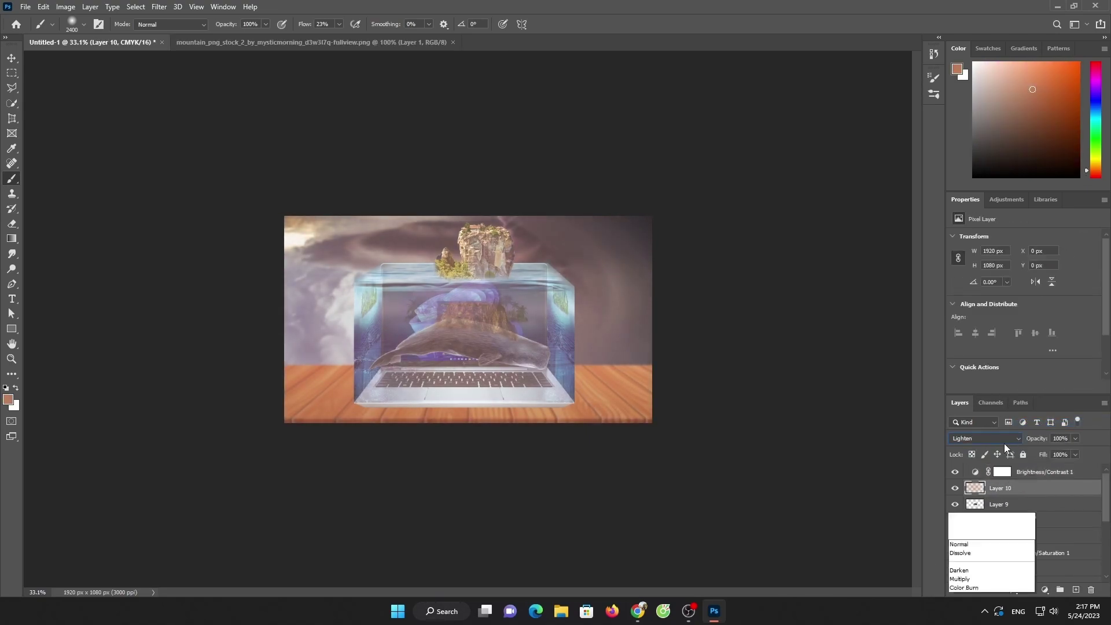
left_click(995, 438)
left_click(984, 345)
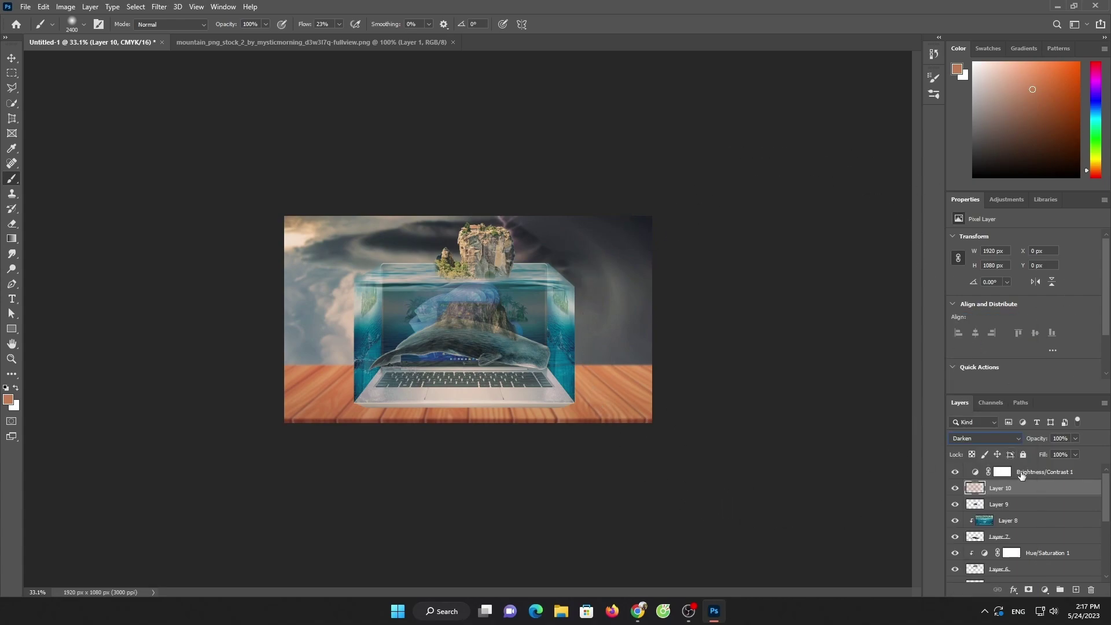
left_click(1021, 475)
left_click_drag(1038, 269, 1045, 269)
- Open the Ps logo PNG
left_click(25, 6)
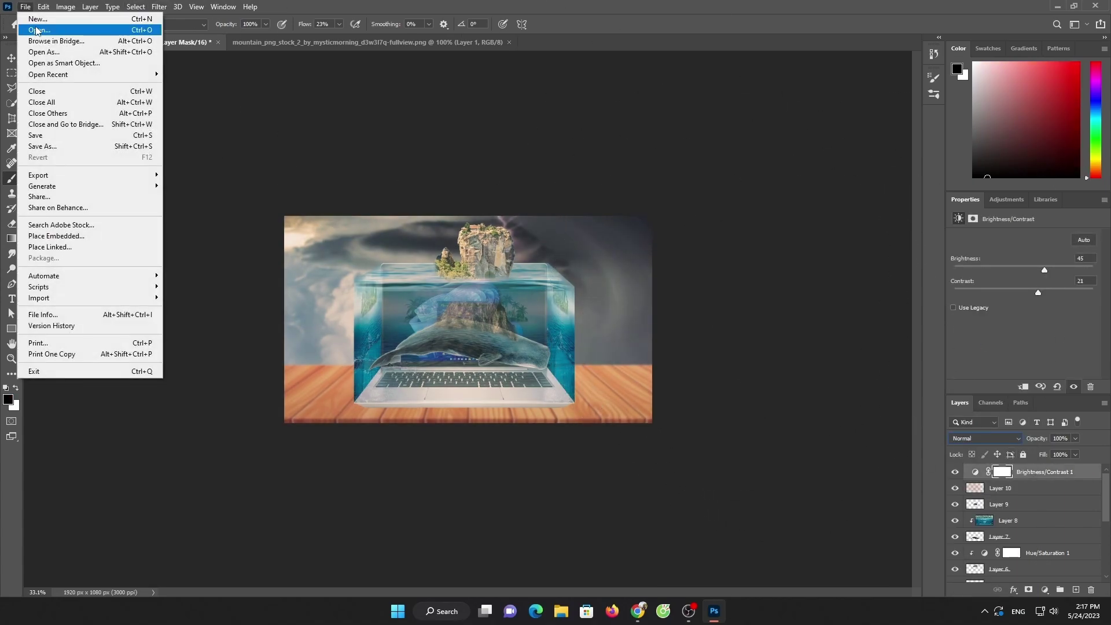
left_click(36, 30)
scroll(555, 290, "down", 5)
double_click(1067, 370)
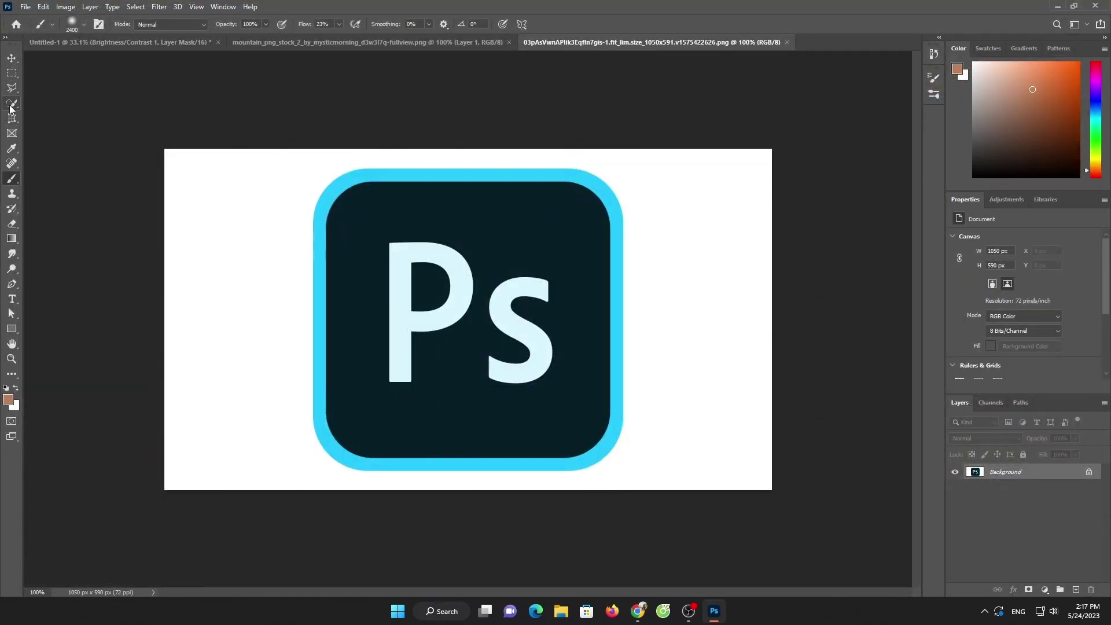
- Select the logo, bring it into the aquarium composition, and begin scaling it down
left_click(11, 103)
key("v")
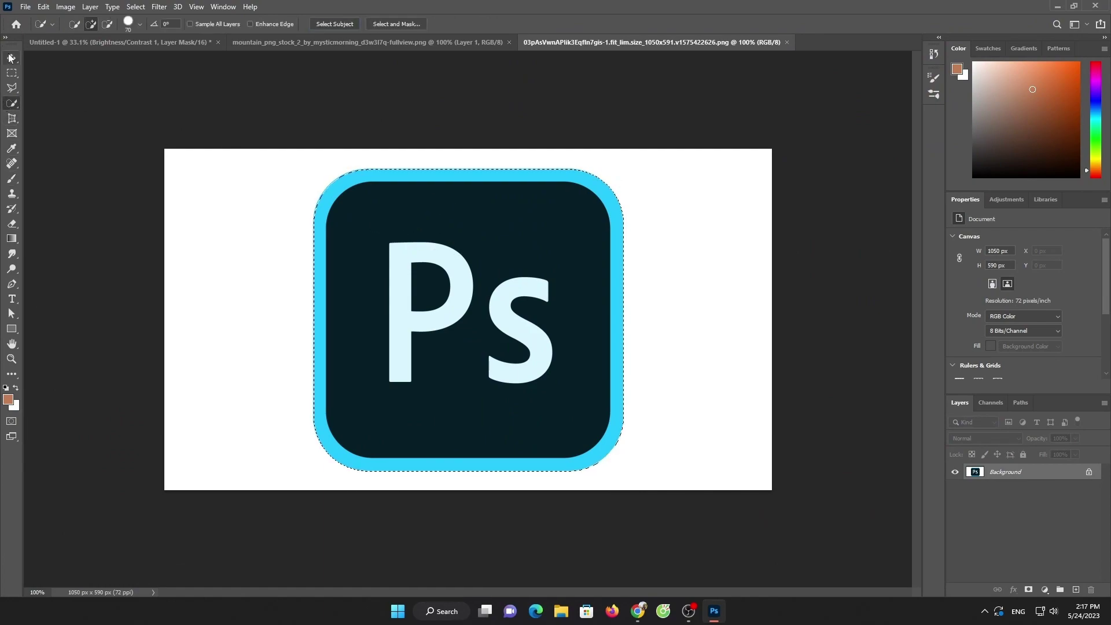
mouse_move(455, 238)
left_mouse_down()
mouse_move(300, 237)
mouse_move(332, 224)
left_mouse_up()
key("ctrl+t")
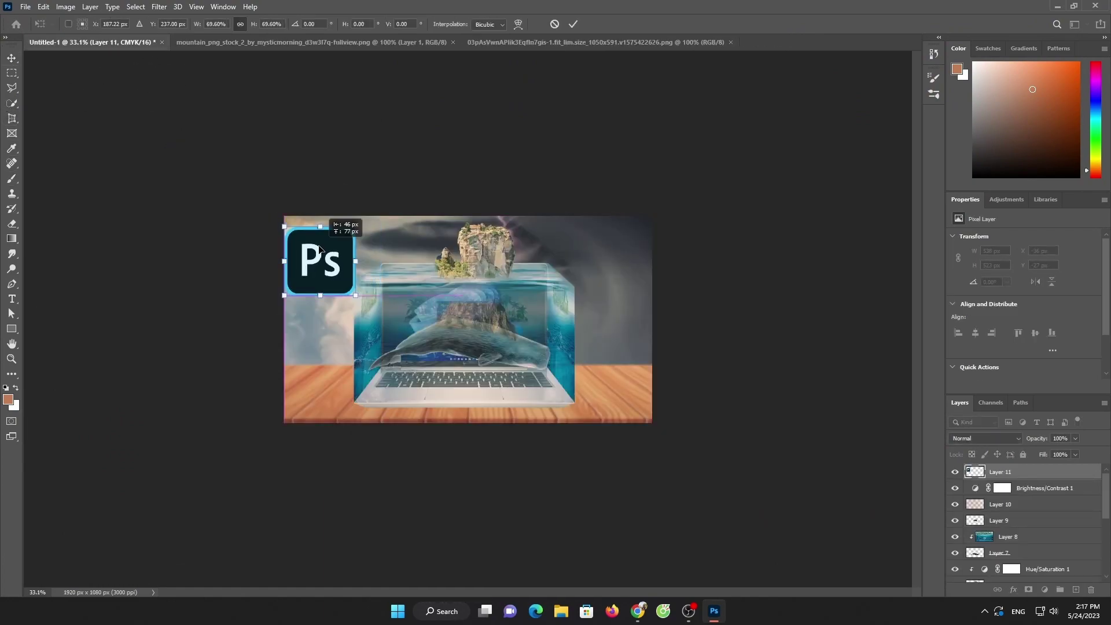